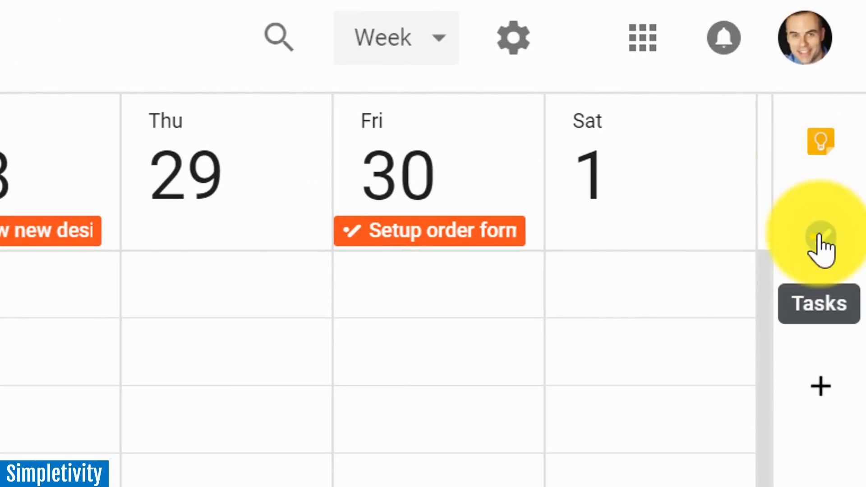
Step: Show the My Tasks list in the side panel beside the calendar week
{"action": "left_click", "coordinate": [821, 237]}
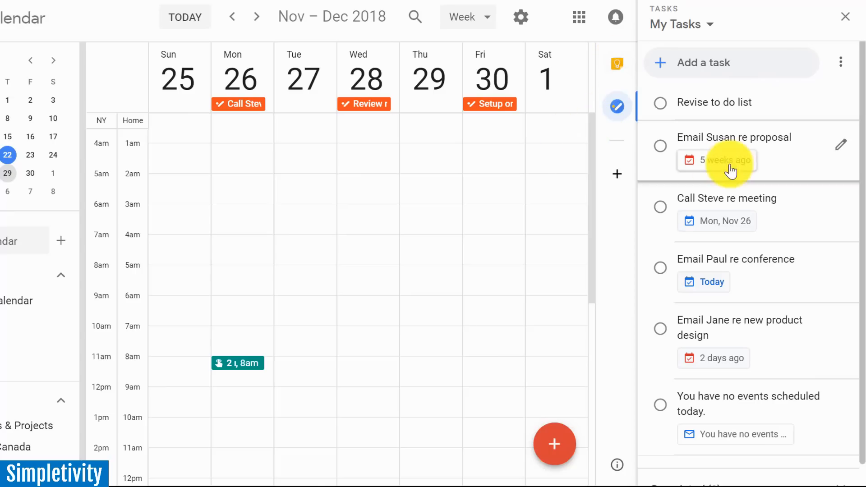
{"action": "mouse_move", "coordinate": [735, 149]}
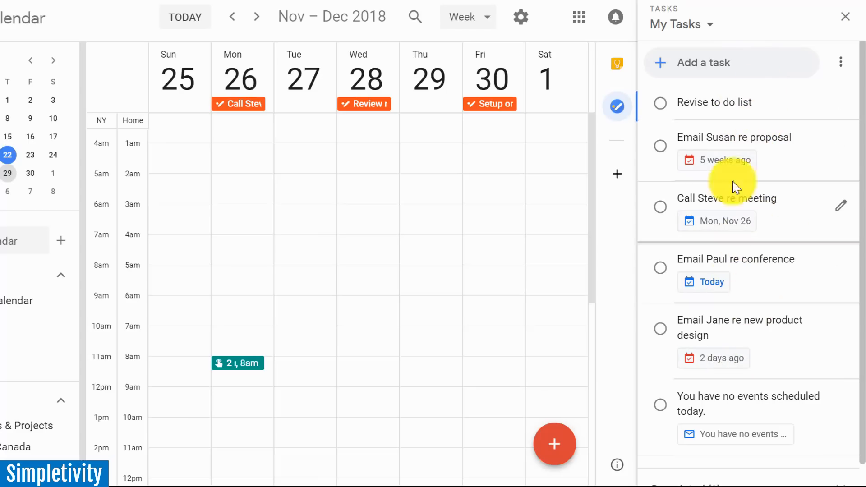
Step: Add two tasks to My Tasks: Give Bill a call and Email Jane about the meeting
{"action": "left_click", "coordinate": [691, 65]}
{"action": "type", "text": "Give Bill a"}
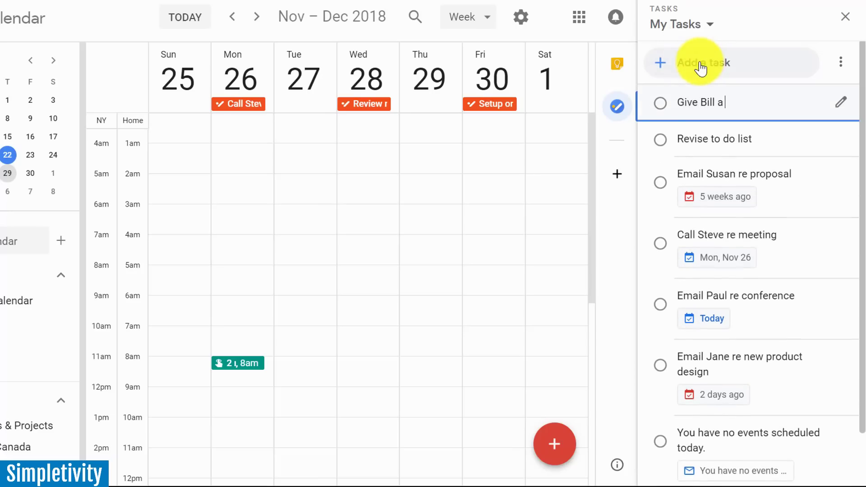
{"action": "type", "text": "call"}
{"action": "key", "text": "Return"}
{"action": "type", "text": "Email Jane about the"}
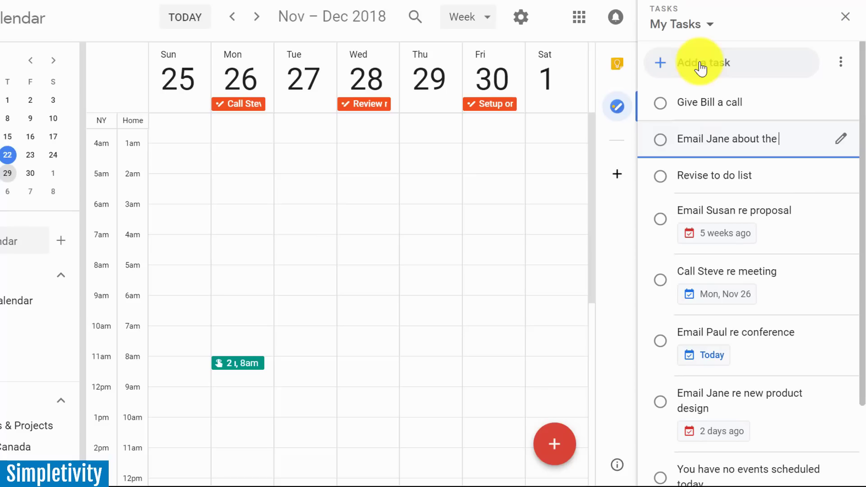
{"action": "type", "text": "meeting"}
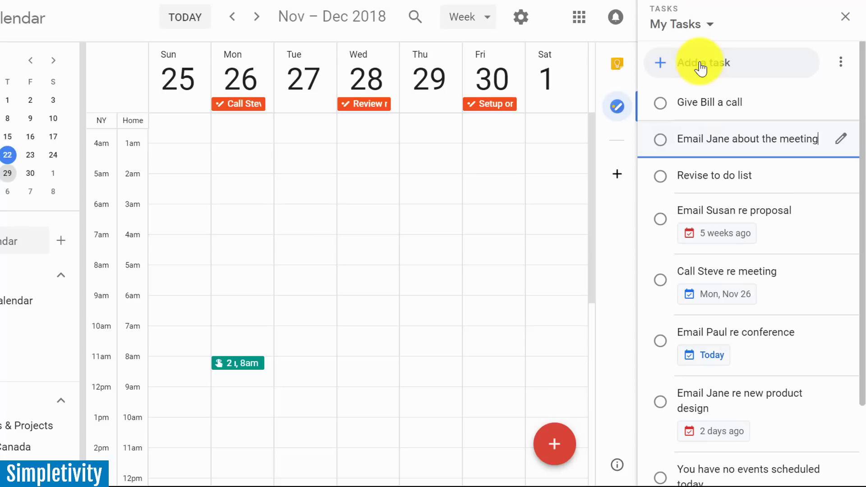
{"action": "key", "text": "Return"}
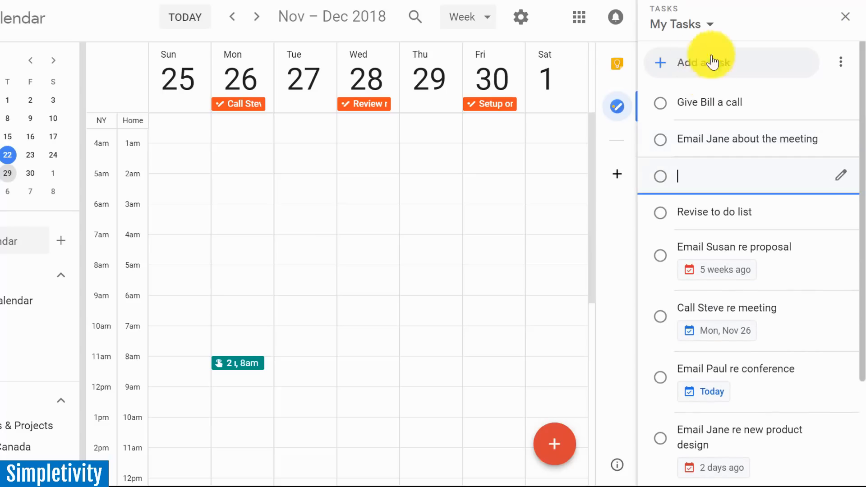
{"action": "mouse_move", "coordinate": [744, 102]}
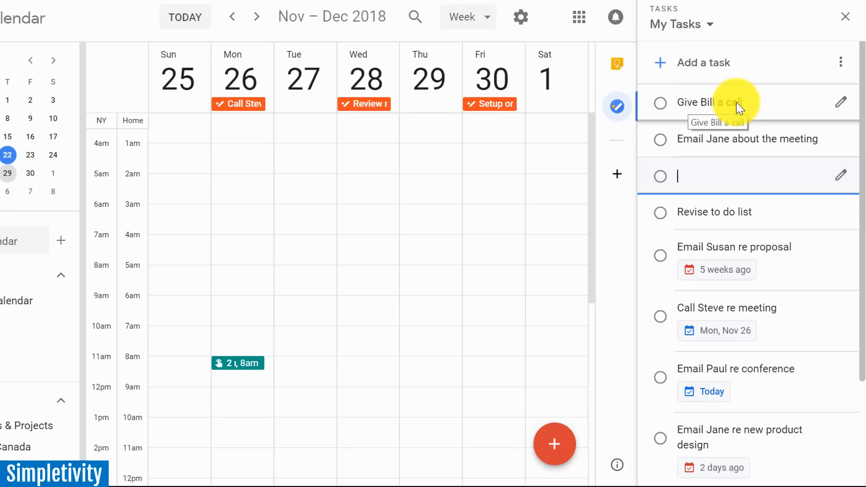
Step: Give the task Give Bill a call the note Brief description and keep it in My Tasks
{"action": "left_click", "coordinate": [841, 107]}
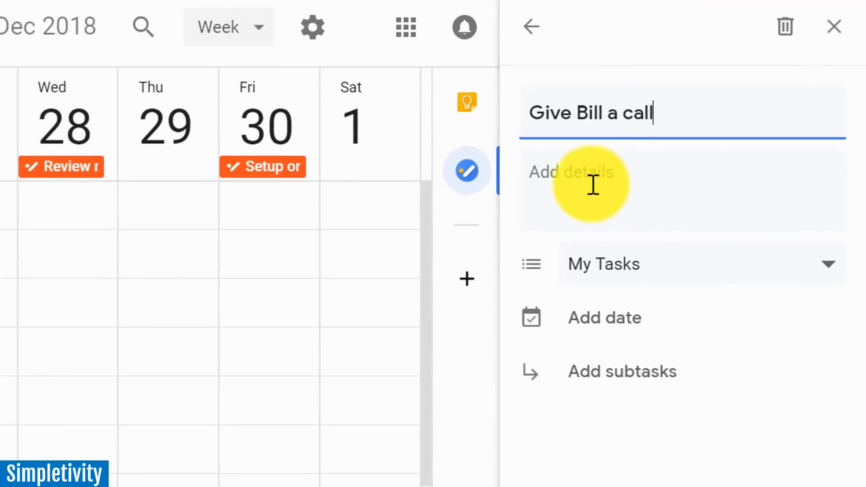
{"action": "left_click", "coordinate": [592, 184]}
{"action": "type", "text": "B"}
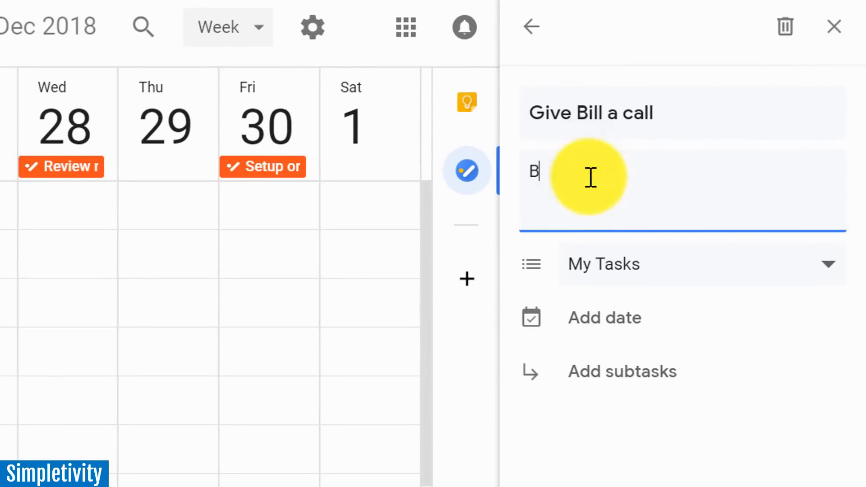
{"action": "type", "text": "rief descript"}
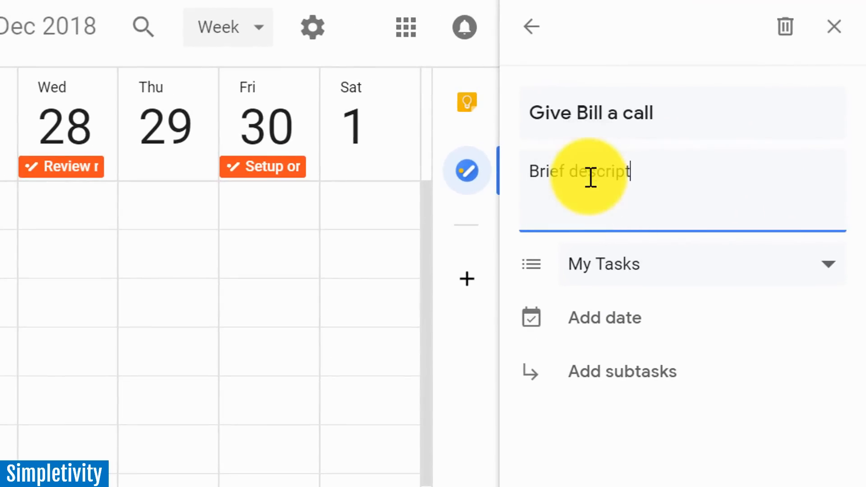
{"action": "type", "text": "ion"}
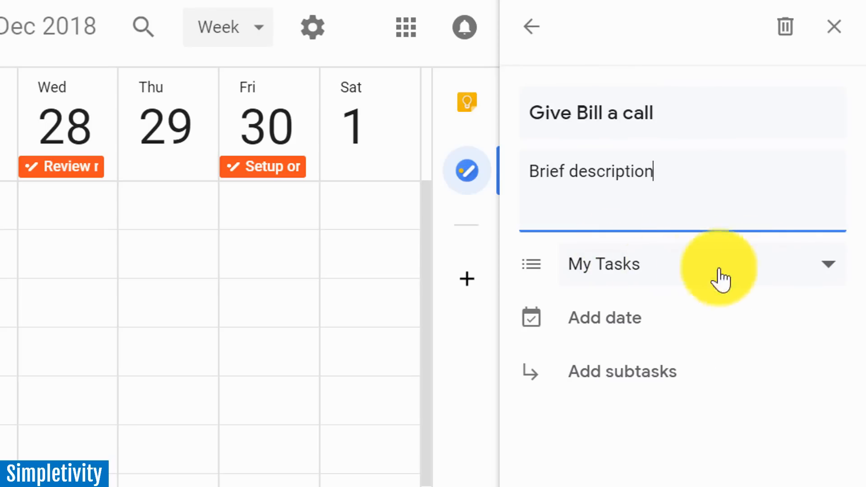
{"action": "left_click", "coordinate": [666, 270]}
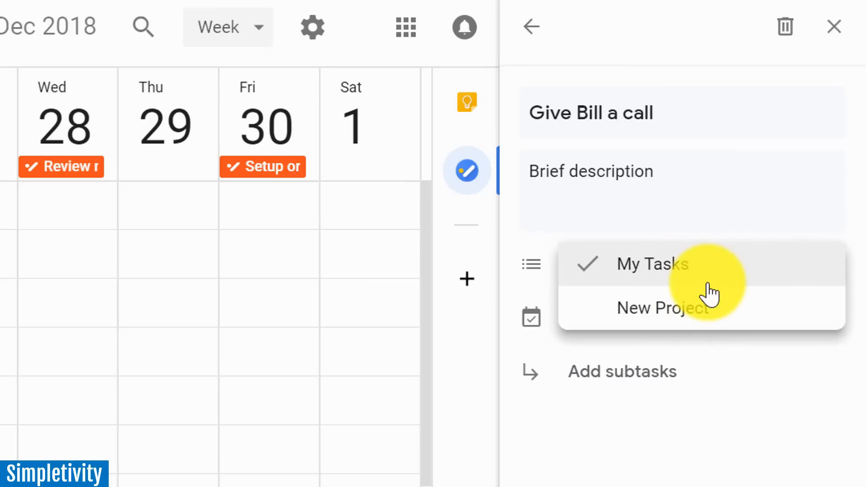
{"action": "left_click", "coordinate": [703, 267]}
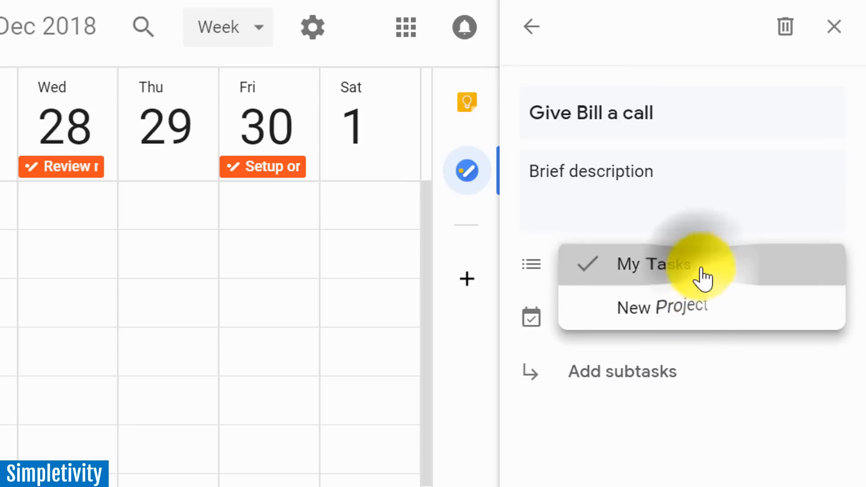
Step: Set Give Bill a call due Tue, Nov 27
{"action": "left_click", "coordinate": [609, 319]}
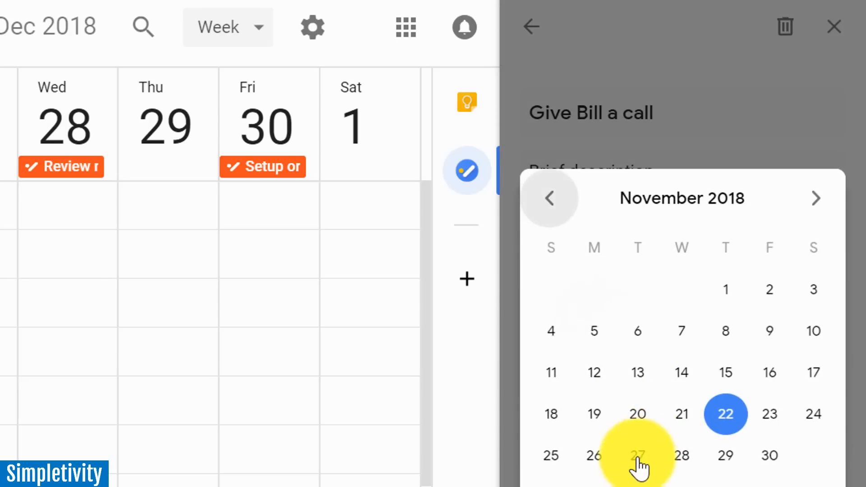
{"action": "left_click", "coordinate": [638, 447]}
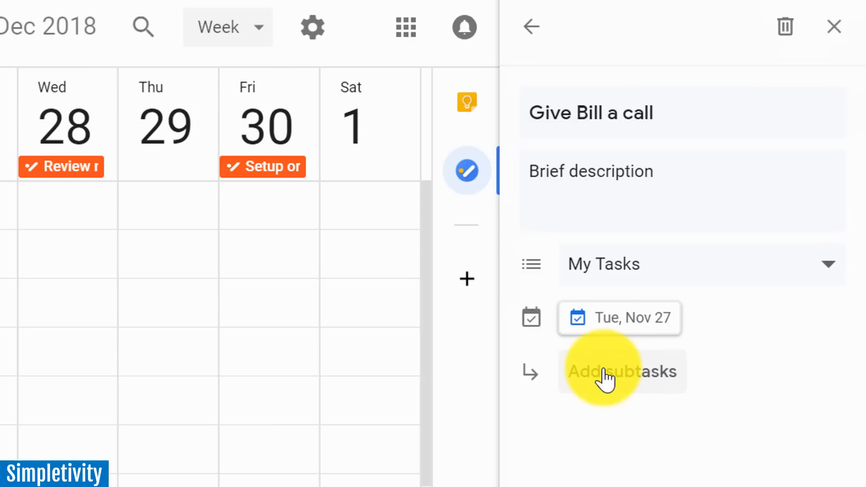
Step: Add subtasks Sub 1 and Sub 2 under Give Bill a call
{"action": "left_click", "coordinate": [605, 376]}
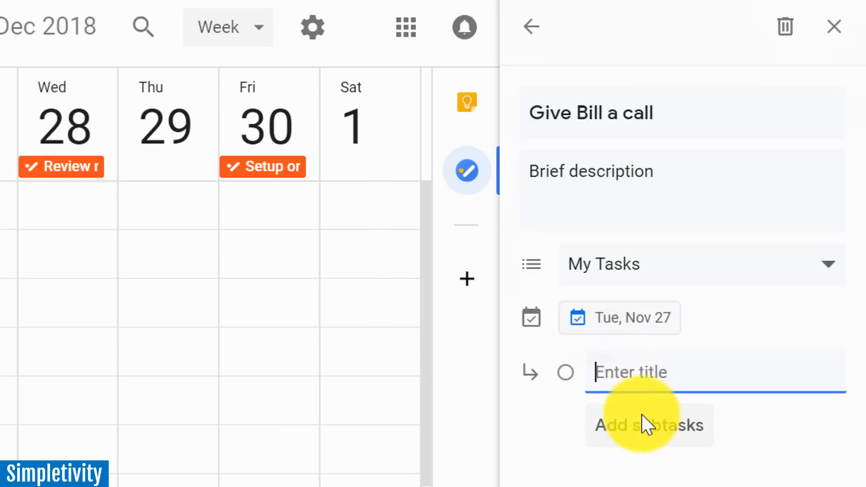
{"action": "type", "text": "Sub 1"}
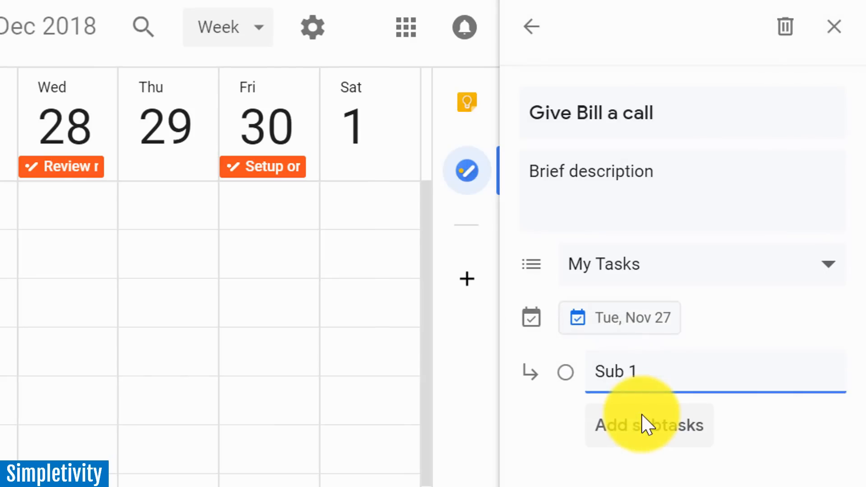
{"action": "left_click", "coordinate": [647, 425]}
{"action": "type", "text": "Sub 2"}
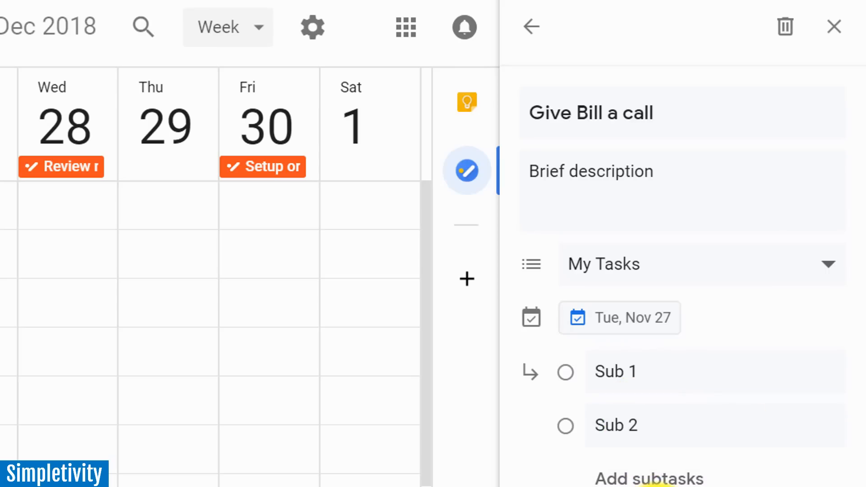
{"action": "left_click", "coordinate": [649, 479]}
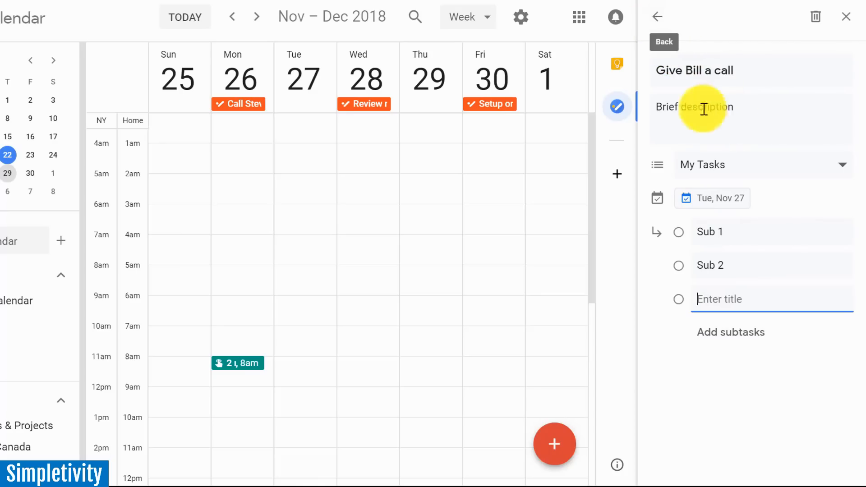
Step: Return from the task details to the full My Tasks list
{"action": "left_click", "coordinate": [657, 16]}
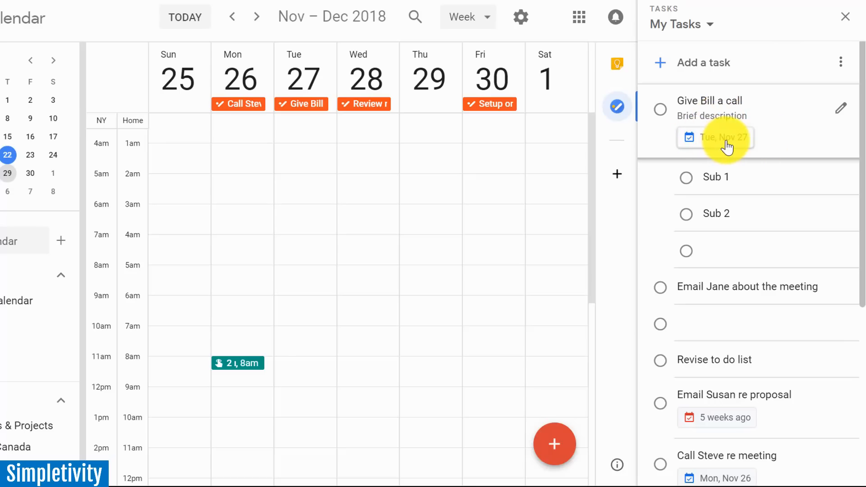
{"action": "mouse_move", "coordinate": [748, 122]}
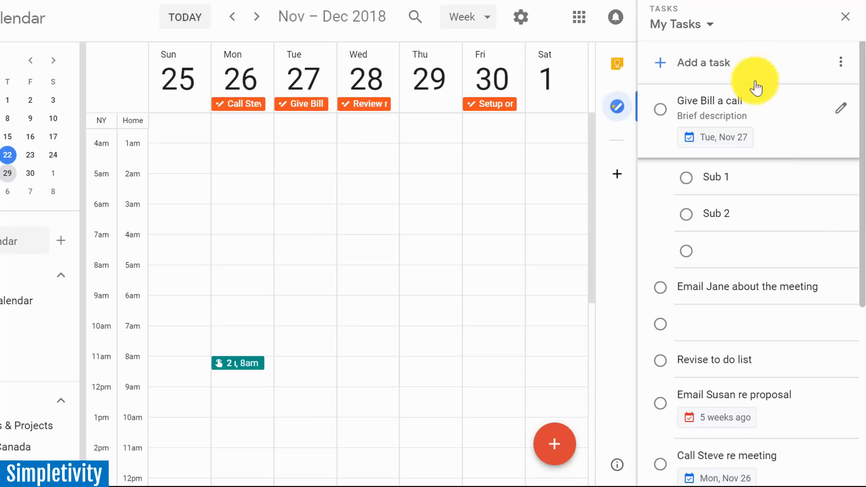
{"action": "scroll", "coordinate": [696, 326], "scroll_direction": "down", "scroll_amount": 2}
{"action": "scroll", "coordinate": [695, 327], "scroll_direction": "down", "scroll_amount": 2}
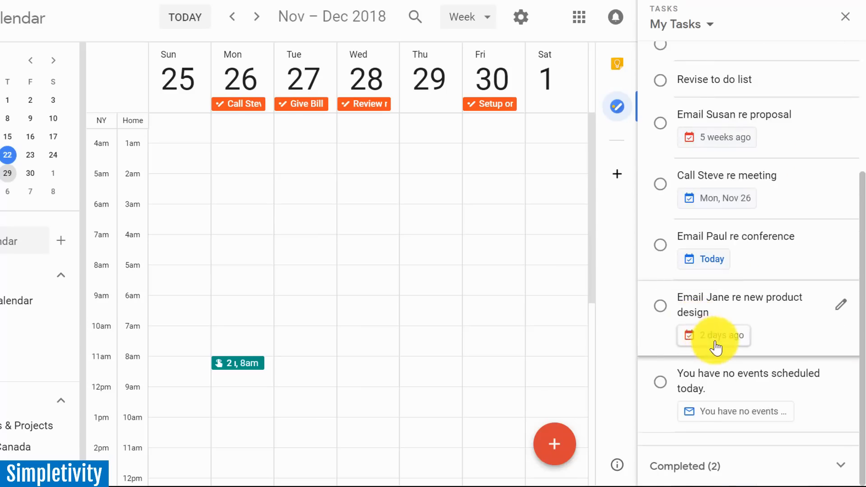
{"action": "scroll", "coordinate": [744, 271], "scroll_direction": "up", "scroll_amount": 6}
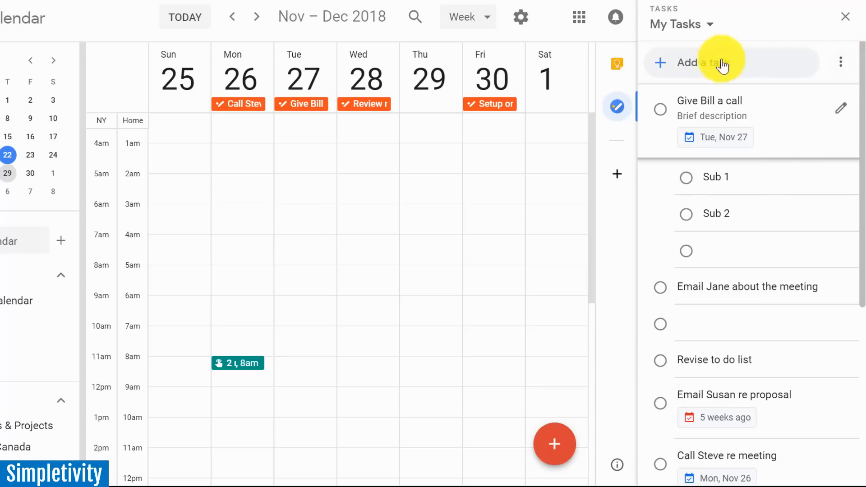
Step: Sort My Tasks by due date into Past, Today, Nov 26, Nov 27 and No date groups
{"action": "left_click", "coordinate": [839, 68]}
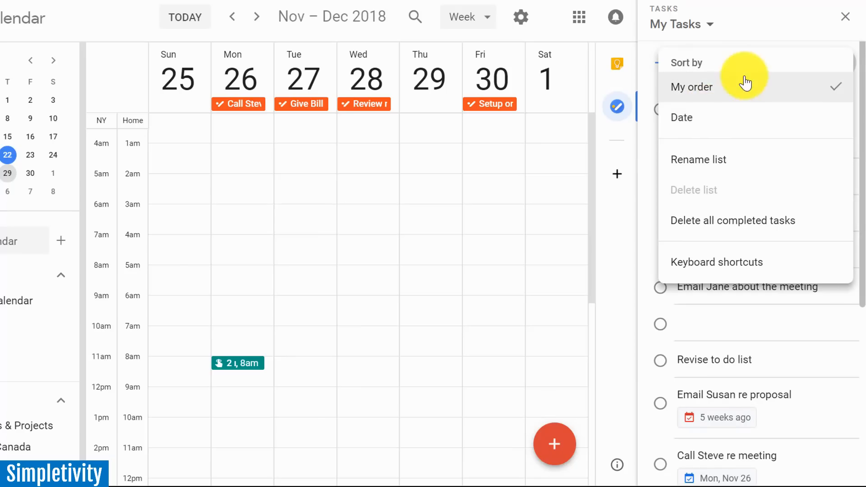
{"action": "left_click", "coordinate": [695, 123]}
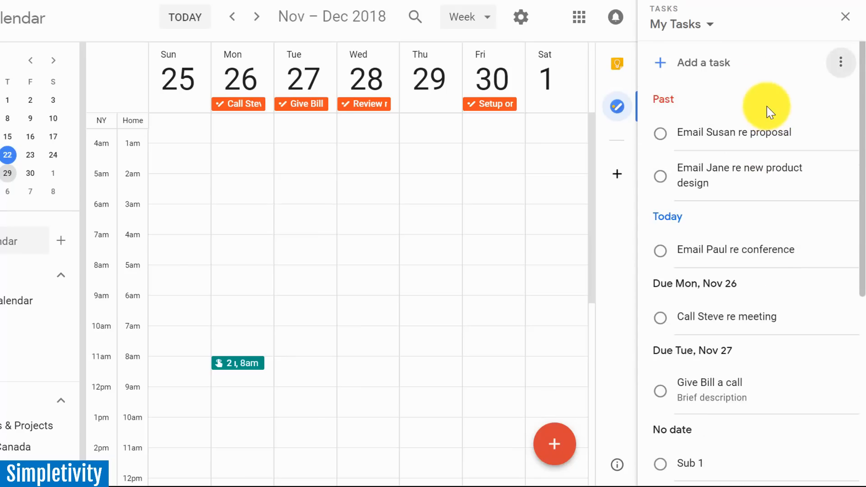
{"action": "scroll", "coordinate": [744, 181], "scroll_direction": "down", "scroll_amount": 3}
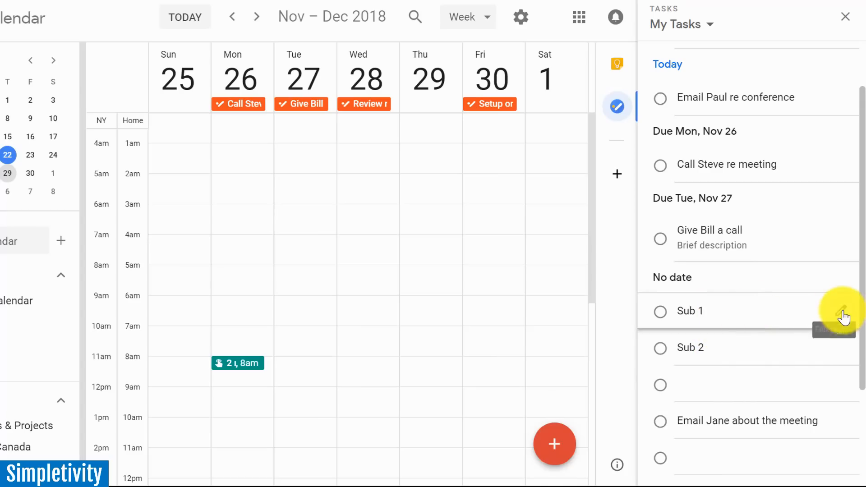
{"action": "scroll", "coordinate": [778, 271], "scroll_direction": "up", "scroll_amount": 5}
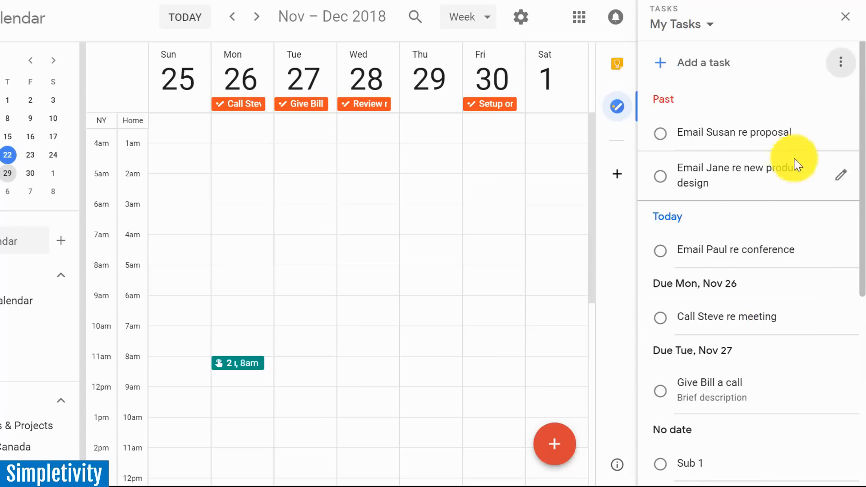
{"action": "left_click", "coordinate": [843, 62]}
Step: Restore My order and move Give Bill a call below Call Steve re meeting
{"action": "left_click", "coordinate": [709, 86]}
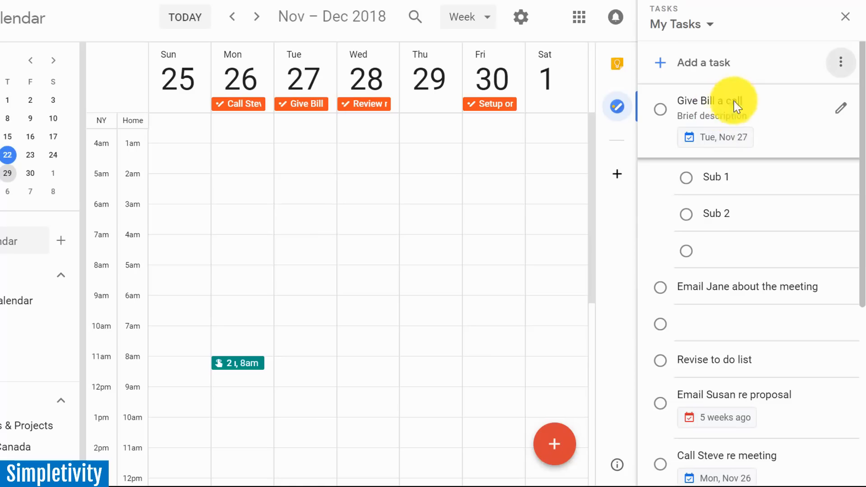
{"action": "left_click_drag", "start_coordinate": [735, 105], "coordinate": [721, 324]}
{"action": "scroll", "coordinate": [738, 324], "scroll_direction": "down", "scroll_amount": 3}
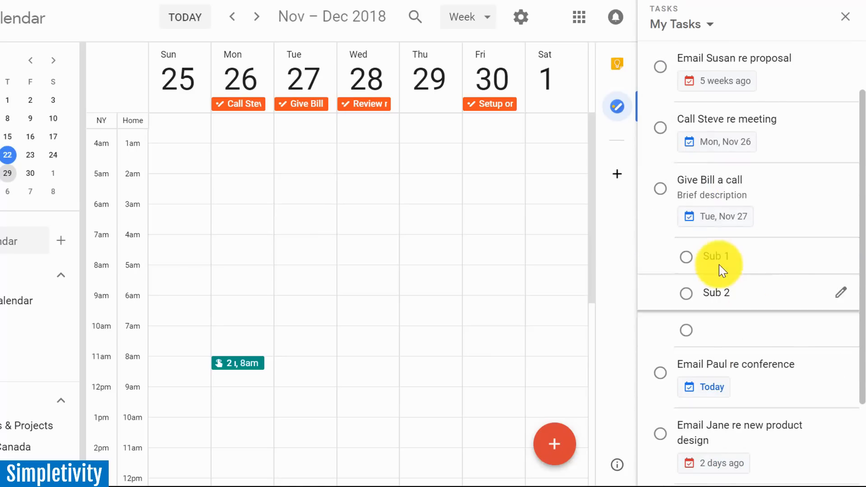
{"action": "scroll", "coordinate": [719, 264], "scroll_direction": "up", "scroll_amount": 4}
{"action": "scroll", "coordinate": [720, 284], "scroll_direction": "down", "scroll_amount": 2}
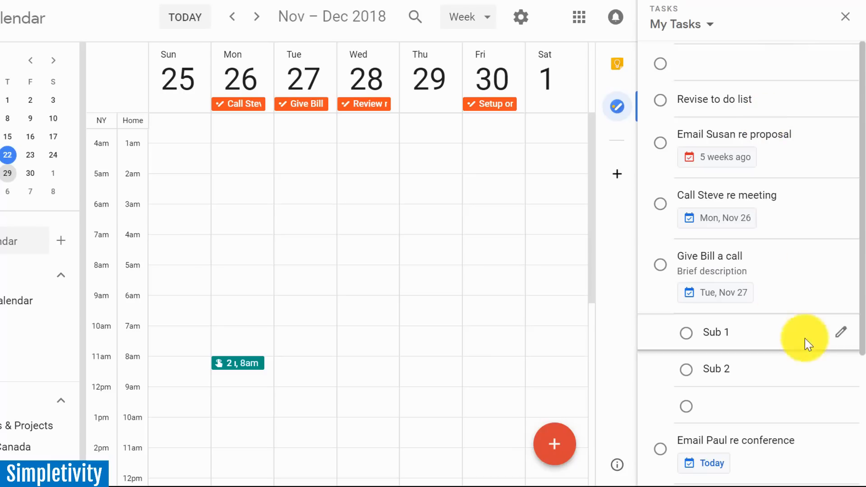
{"action": "left_click", "coordinate": [843, 336]}
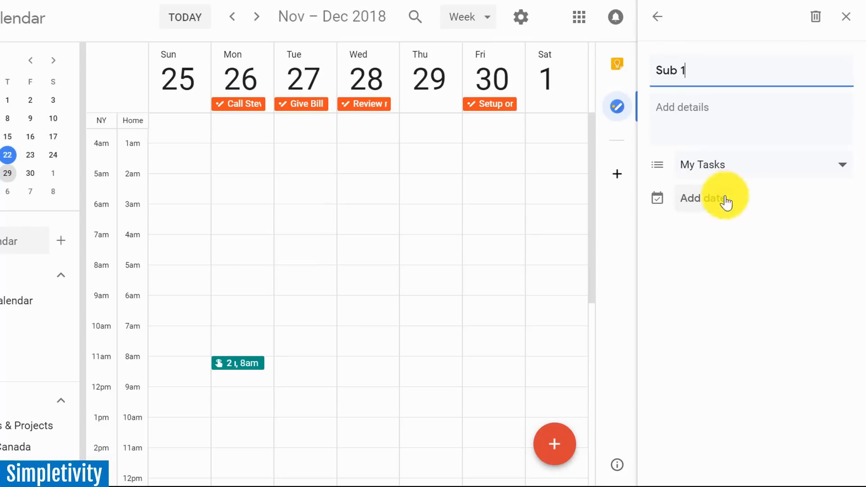
{"action": "left_click", "coordinate": [657, 17]}
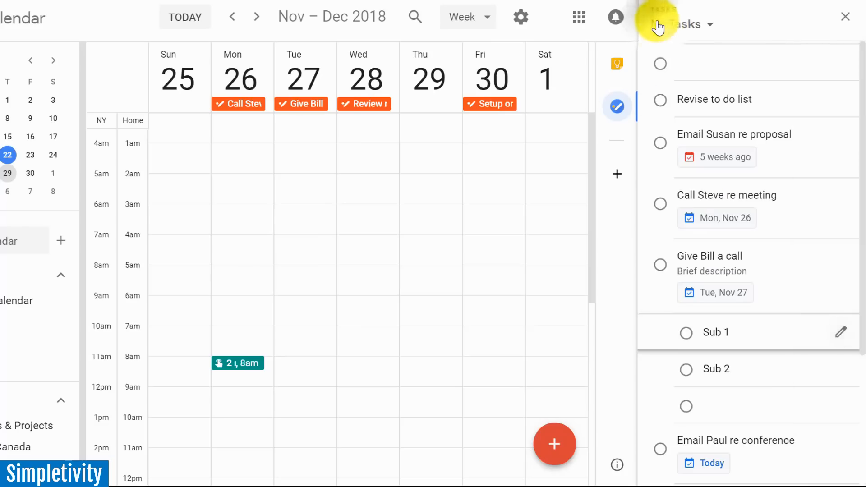
{"action": "scroll", "coordinate": [741, 197], "scroll_direction": "up", "scroll_amount": 2}
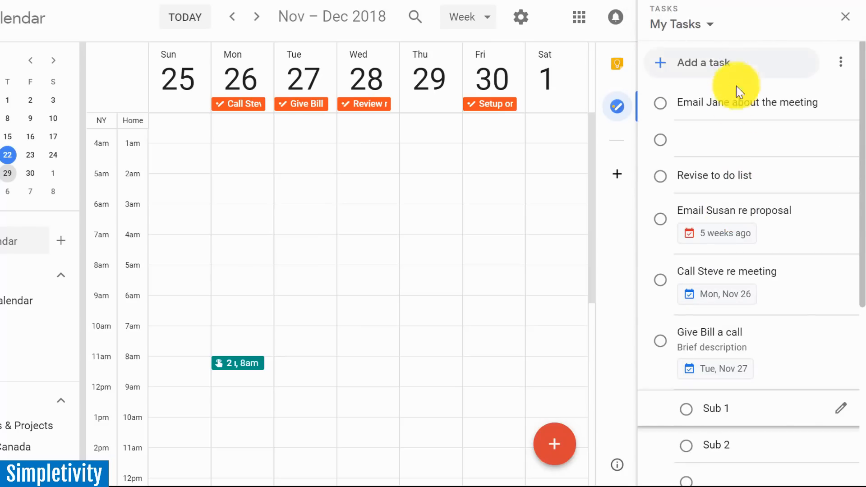
Step: Switch the panel from My Tasks to the New Project list
{"action": "left_click", "coordinate": [706, 27]}
{"action": "left_click", "coordinate": [709, 26]}
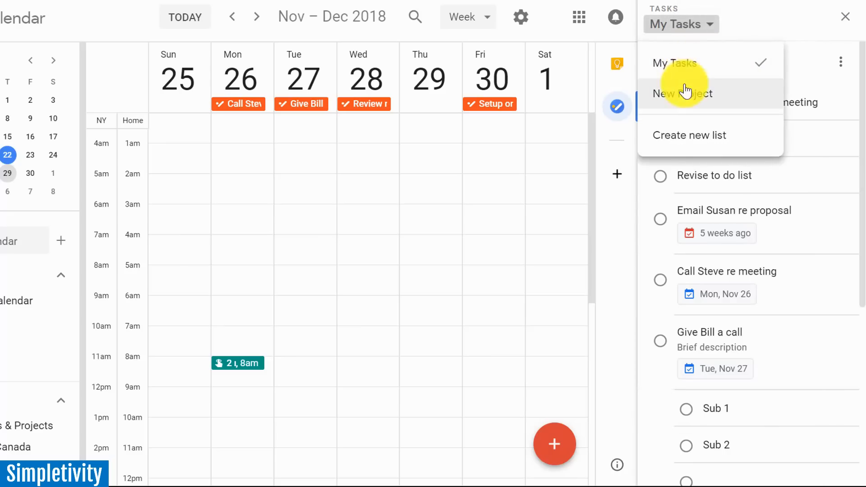
{"action": "left_click", "coordinate": [677, 94]}
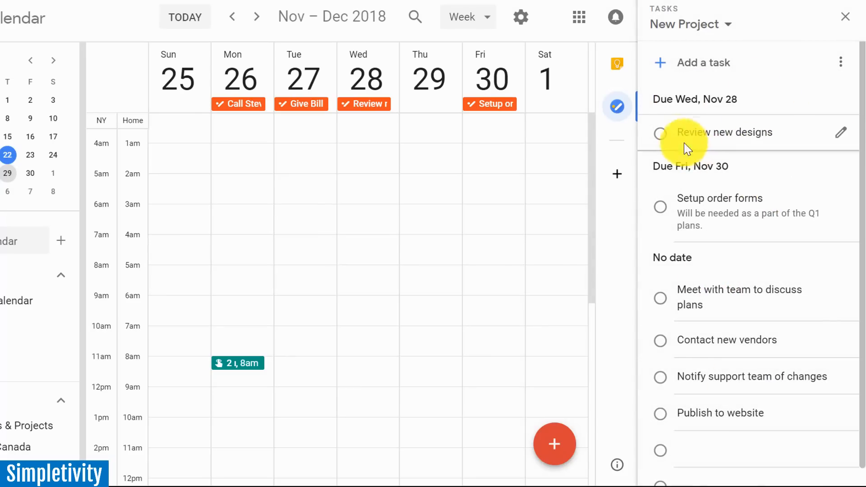
Step: Mark Review new designs complete in New Project
{"action": "left_click", "coordinate": [661, 140]}
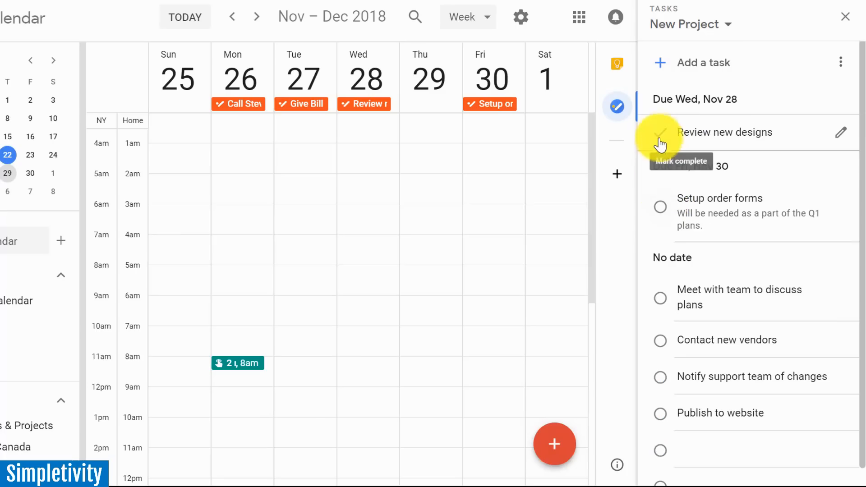
{"action": "left_click", "coordinate": [662, 137]}
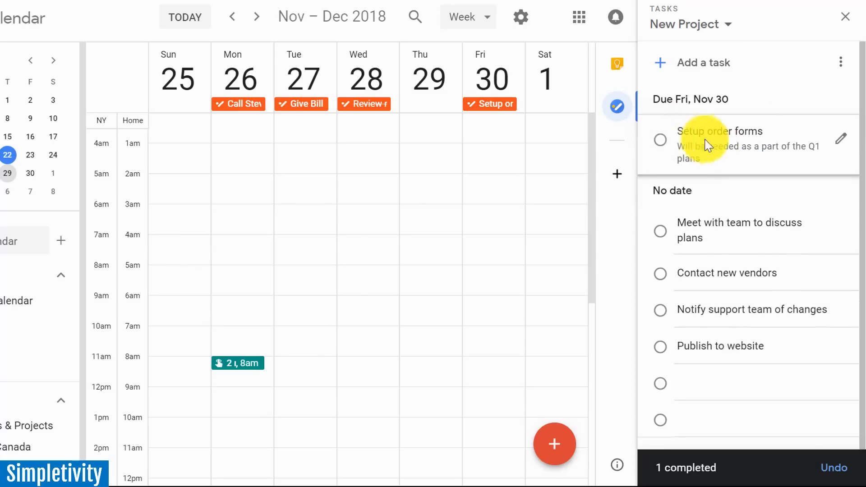
{"action": "left_click", "coordinate": [661, 144]}
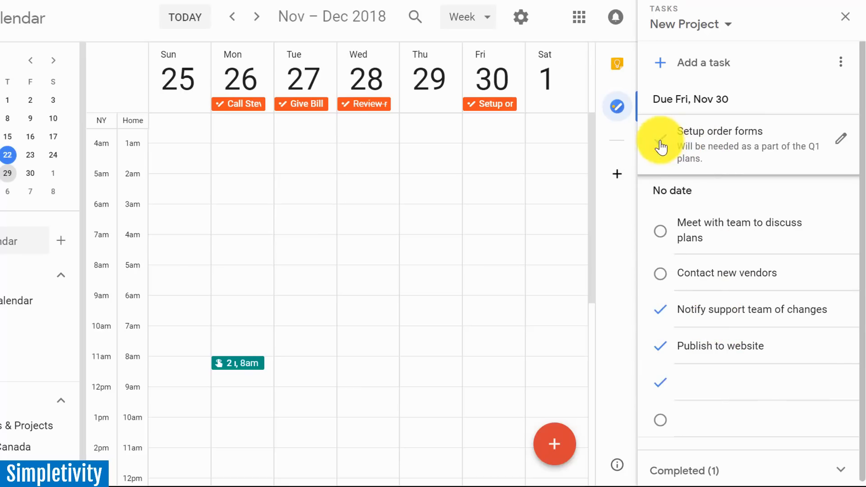
Step: Review the details of Setup order forms and return to the New Project list
{"action": "left_click", "coordinate": [841, 139]}
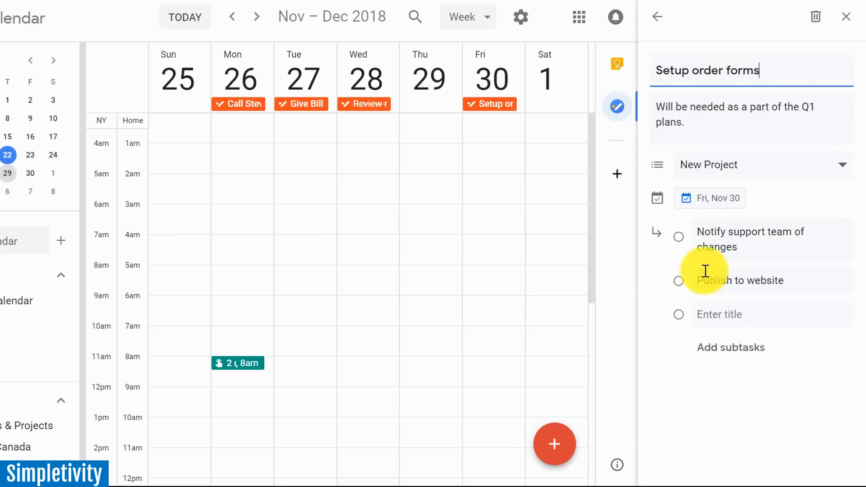
{"action": "left_click", "coordinate": [680, 238]}
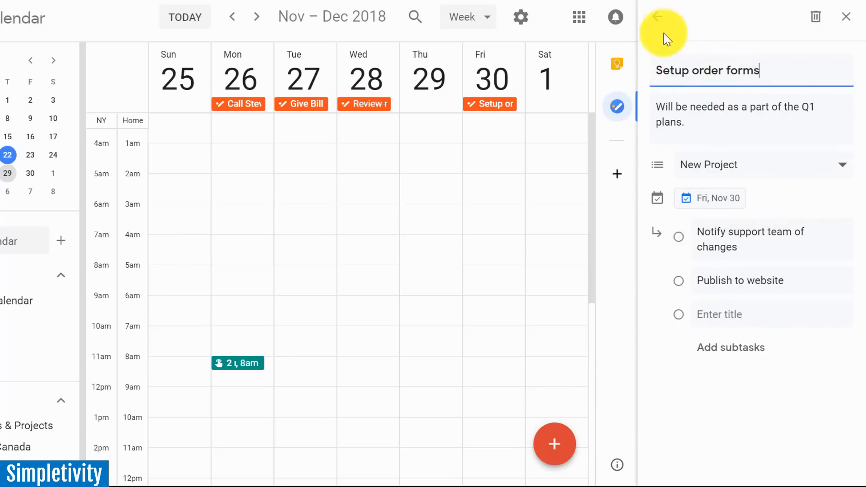
{"action": "left_click", "coordinate": [660, 20]}
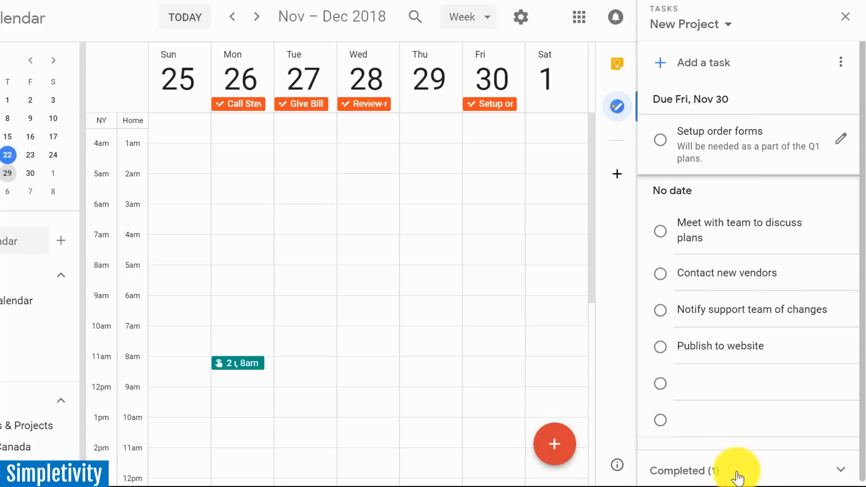
Step: Complete Meet with team to discuss plans, show Completed, then restore it as incomplete
{"action": "left_click", "coordinate": [661, 234]}
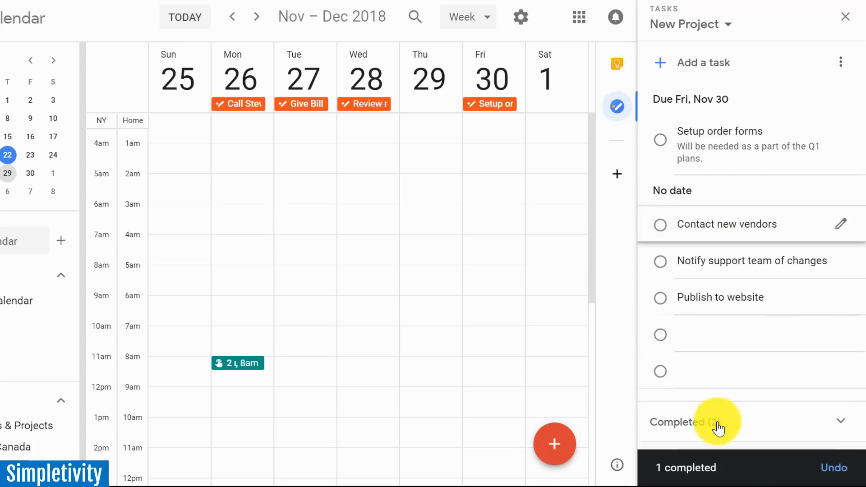
{"action": "left_click", "coordinate": [840, 421]}
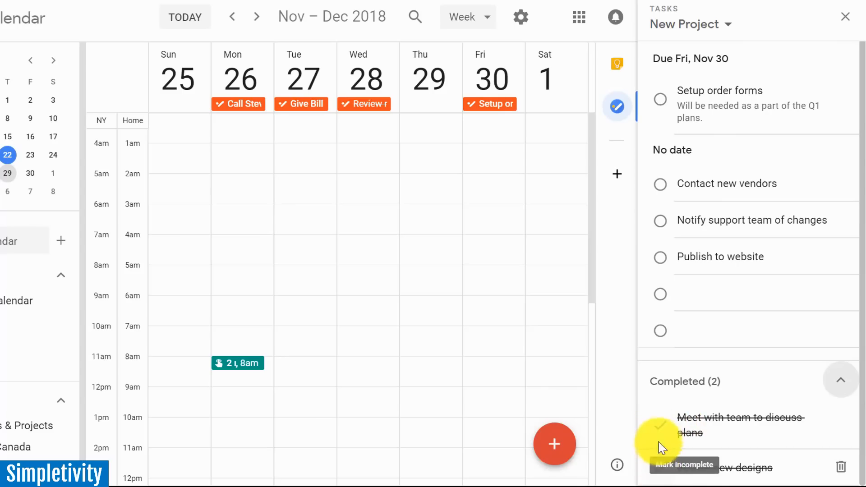
{"action": "left_click", "coordinate": [662, 430]}
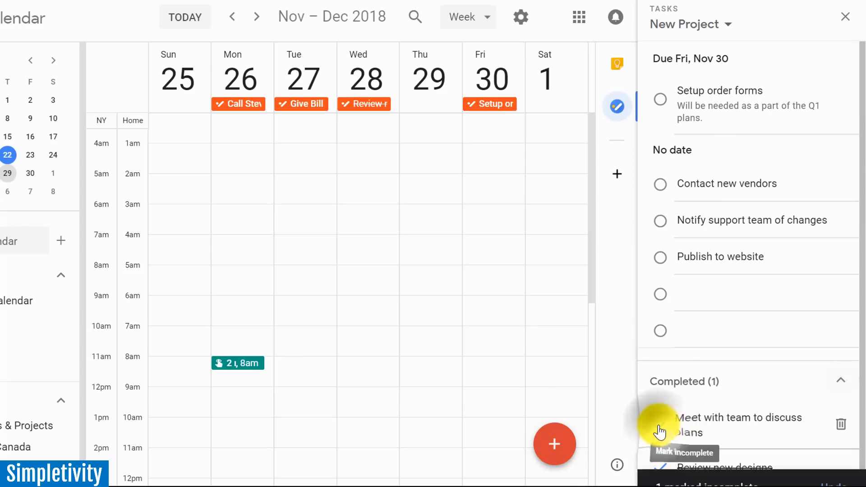
{"action": "mouse_move", "coordinate": [739, 195]}
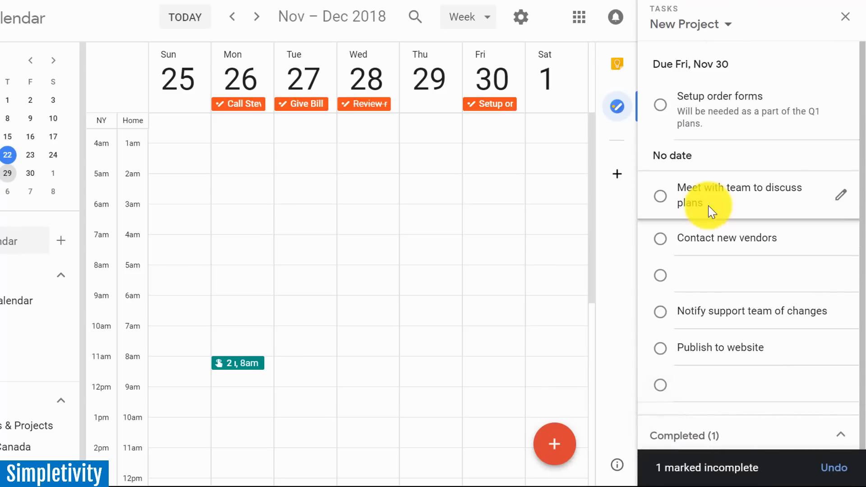
{"action": "scroll", "coordinate": [711, 210], "scroll_direction": "up", "scroll_amount": 1}
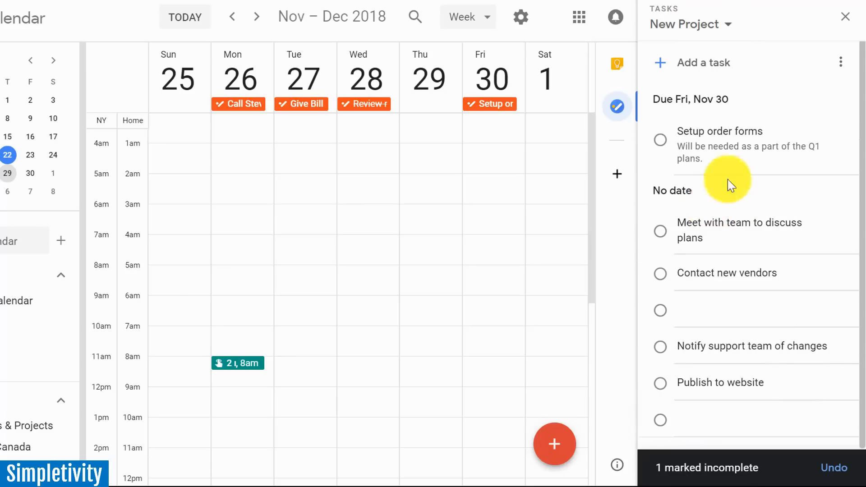
Step: Show New Project's sorting and management options, then dismiss them
{"action": "left_click", "coordinate": [843, 68]}
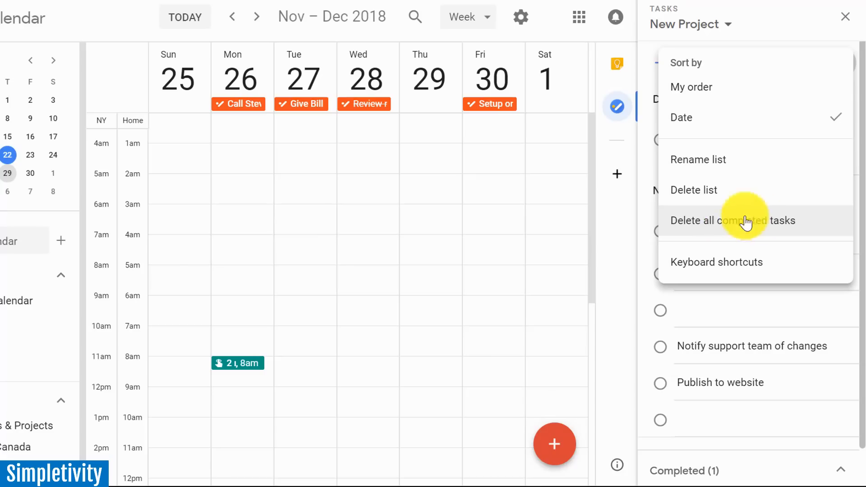
{"action": "left_click", "coordinate": [781, 14]}
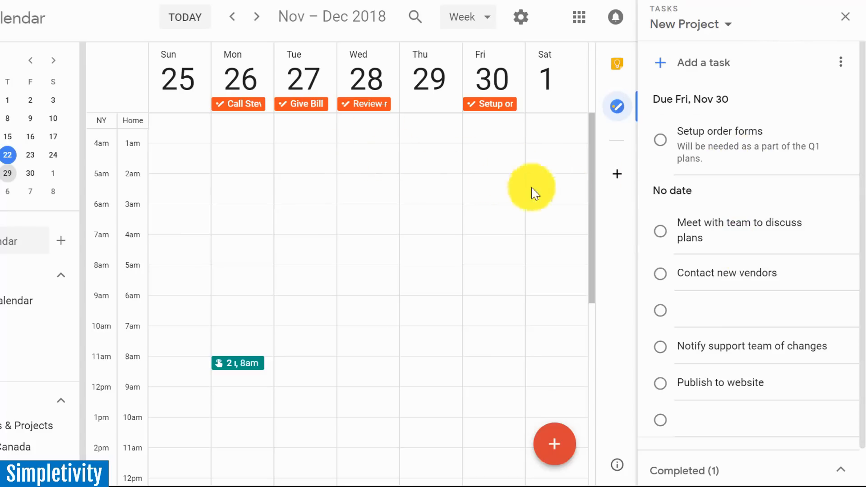
Step: Switch the side panel back to the My Tasks list and close the Tasks panel
{"action": "left_click", "coordinate": [721, 25]}
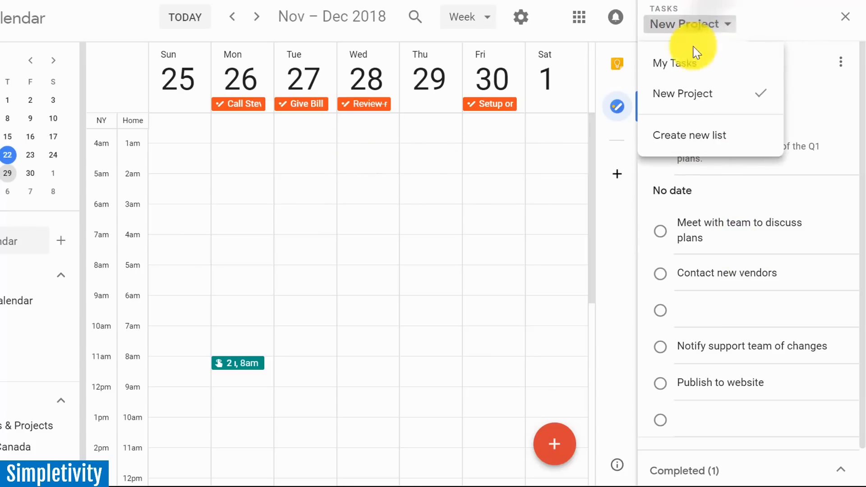
{"action": "left_click", "coordinate": [673, 65]}
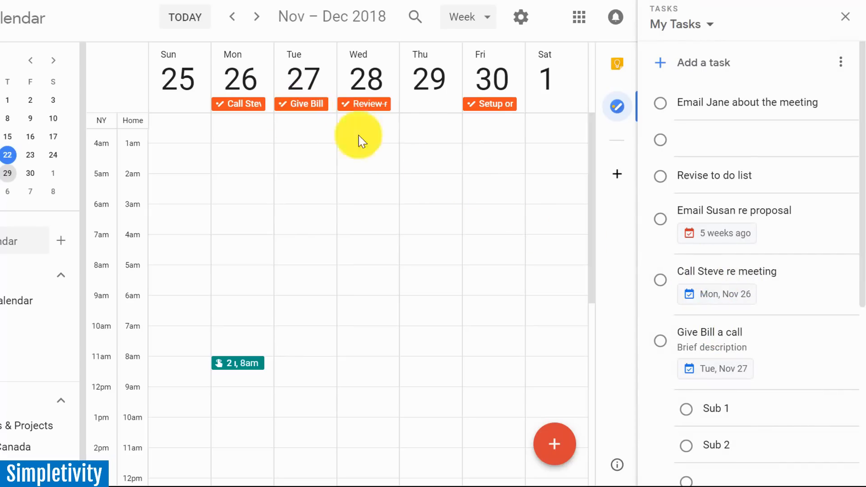
{"action": "left_click", "coordinate": [616, 106]}
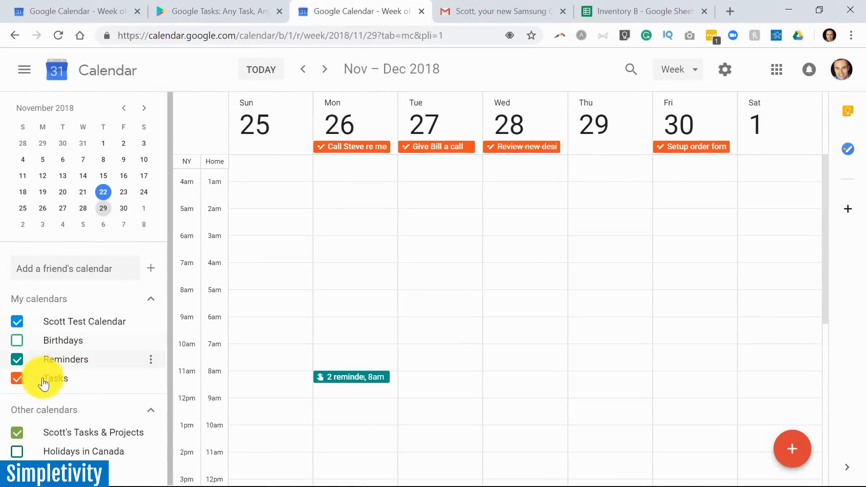
{"action": "left_click", "coordinate": [17, 378]}
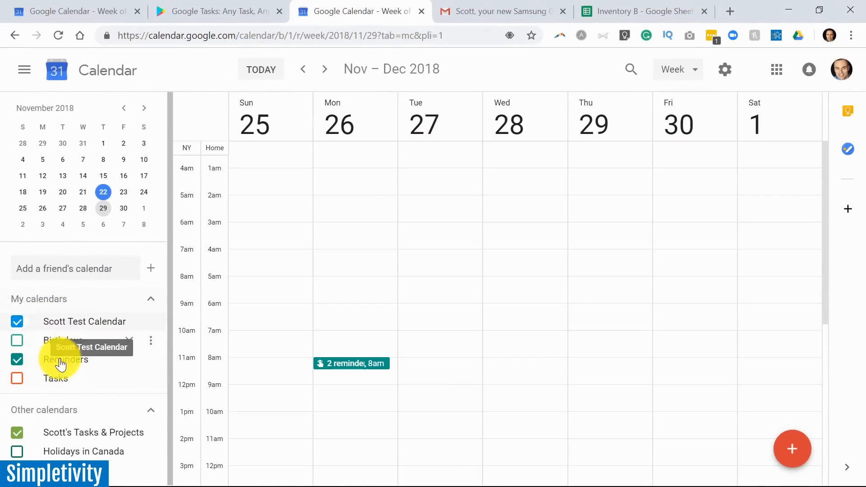
{"action": "left_click", "coordinate": [17, 378]}
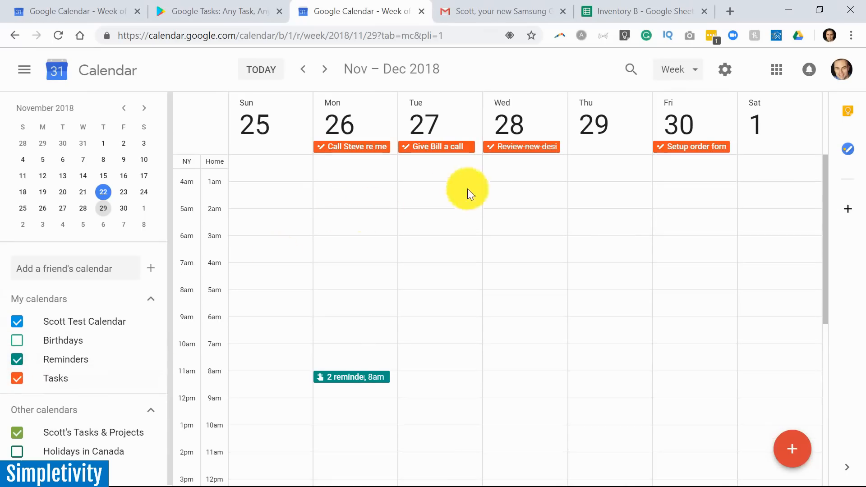
{"action": "left_click", "coordinate": [439, 148]}
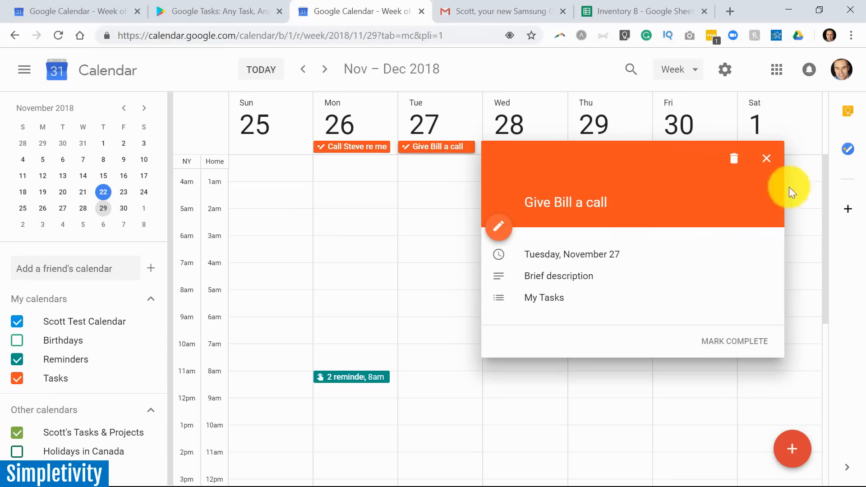
{"action": "left_click", "coordinate": [766, 162]}
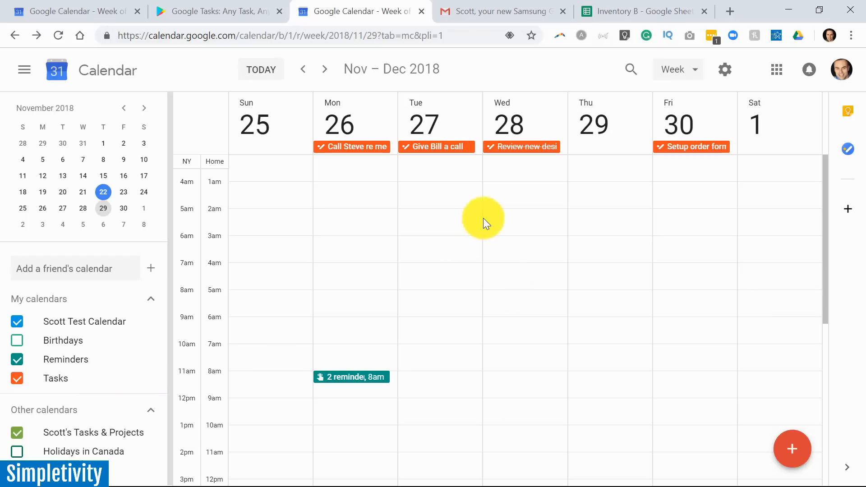
Step: Bring up the Samsung Galaxy S9 email in Gmail and briefly show the Tasks side panel
{"action": "left_click", "coordinate": [491, 11]}
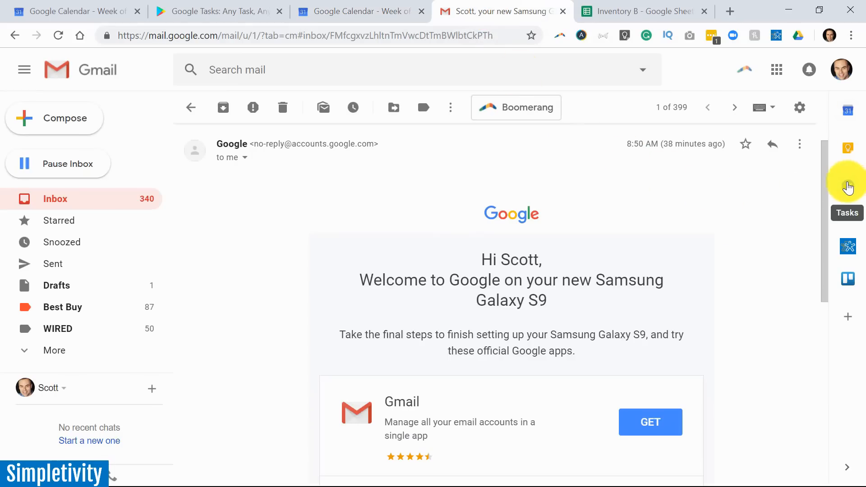
{"action": "left_click", "coordinate": [848, 186]}
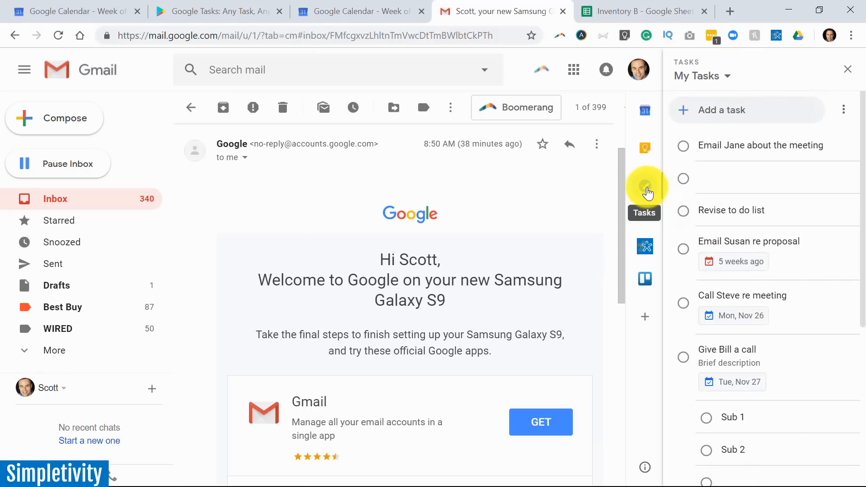
{"action": "left_click", "coordinate": [648, 192]}
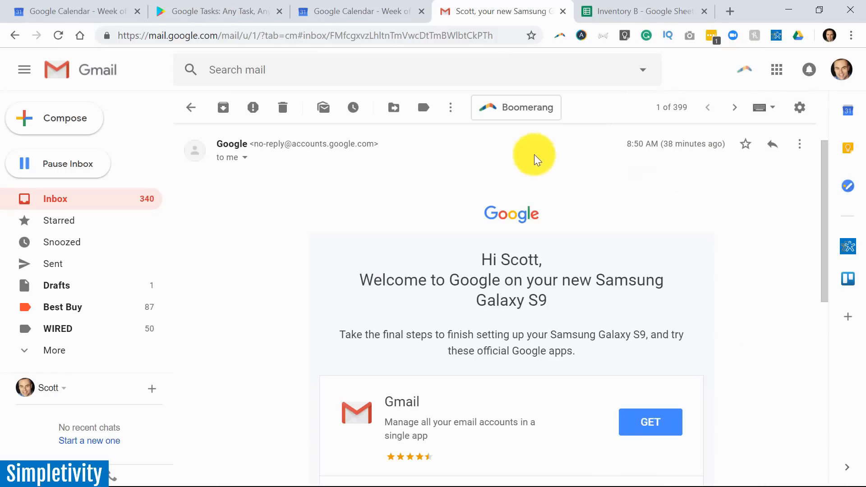
{"action": "scroll", "coordinate": [428, 174], "scroll_direction": "down", "scroll_amount": 5}
{"action": "scroll", "coordinate": [331, 281], "scroll_direction": "up", "scroll_amount": 6}
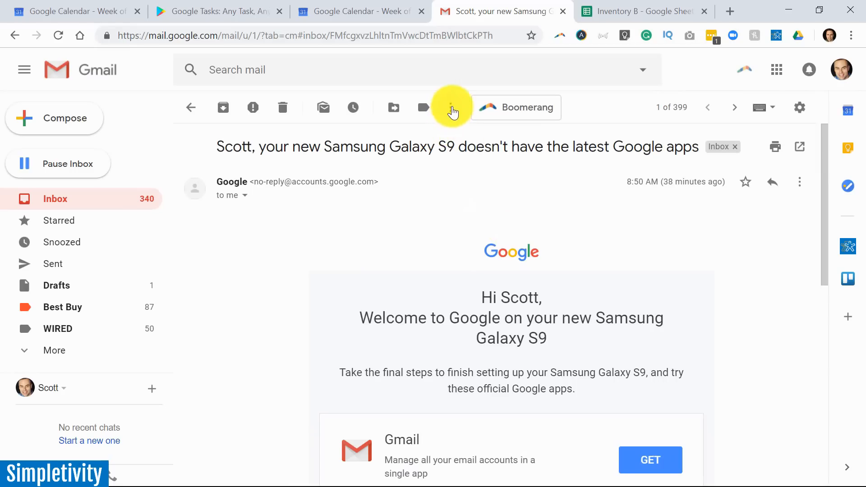
Step: Reveal the email's extra message actions, including Add to Tasks
{"action": "left_click", "coordinate": [452, 109]}
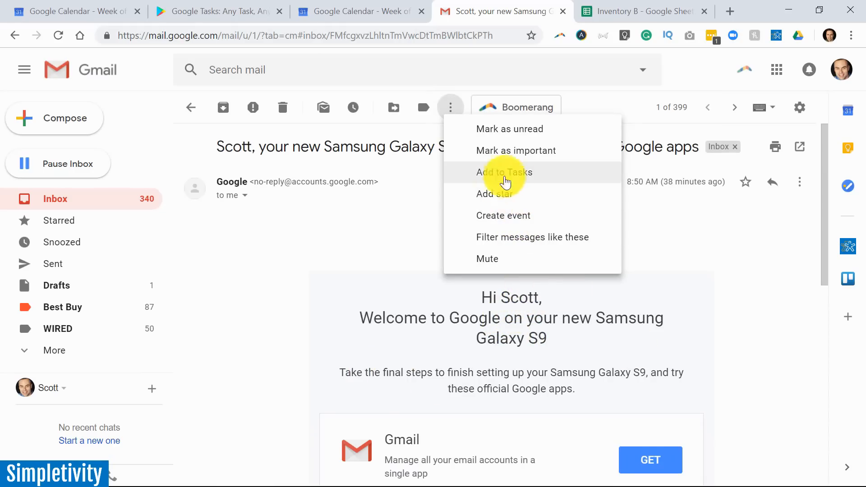
{"action": "left_click", "coordinate": [399, 203]}
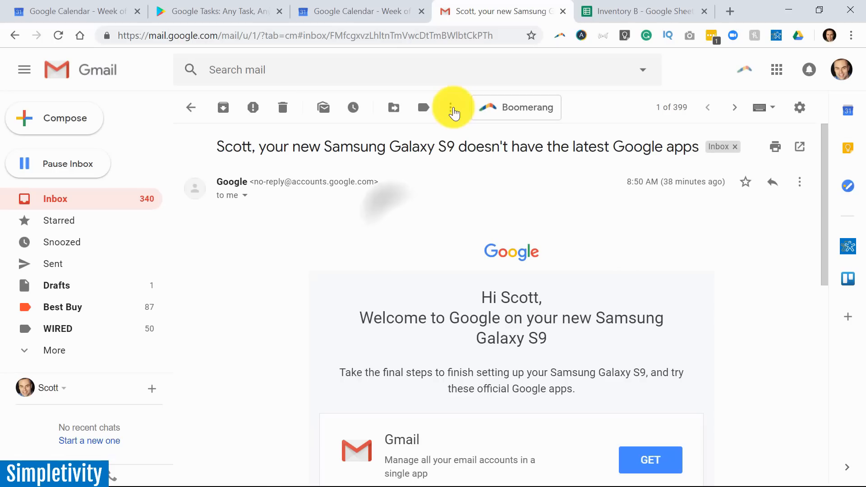
{"action": "left_click", "coordinate": [451, 109]}
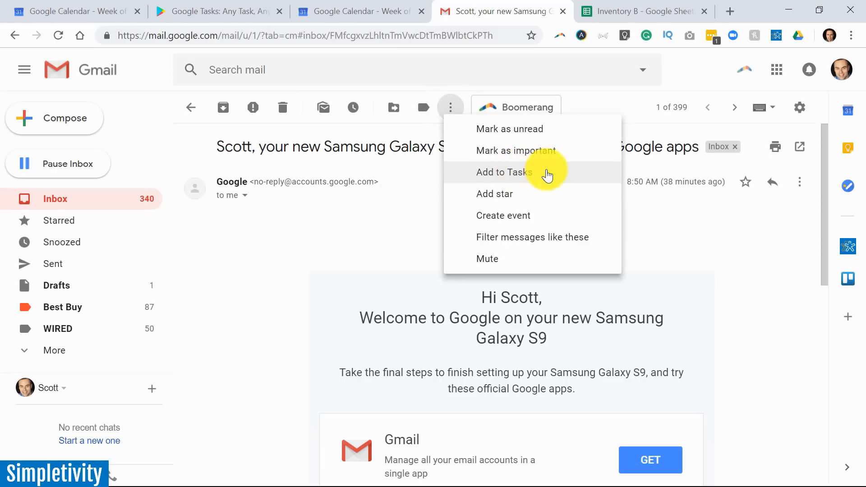
Step: Add the Samsung Galaxy S9 email as a task in My Tasks and review its linked details
{"action": "left_click", "coordinate": [541, 173]}
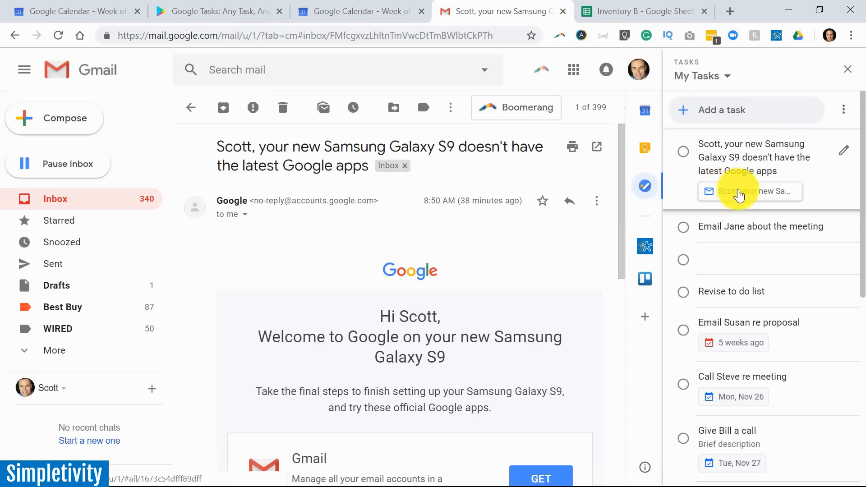
{"action": "left_click", "coordinate": [844, 154]}
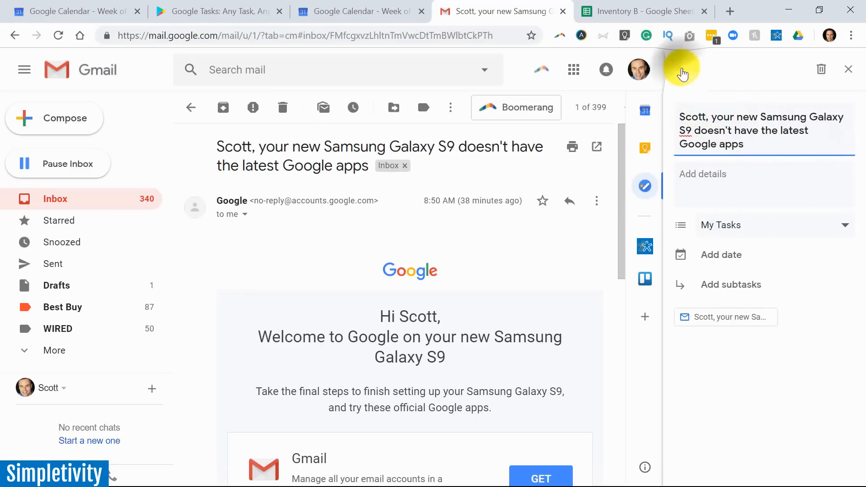
{"action": "left_click", "coordinate": [681, 69]}
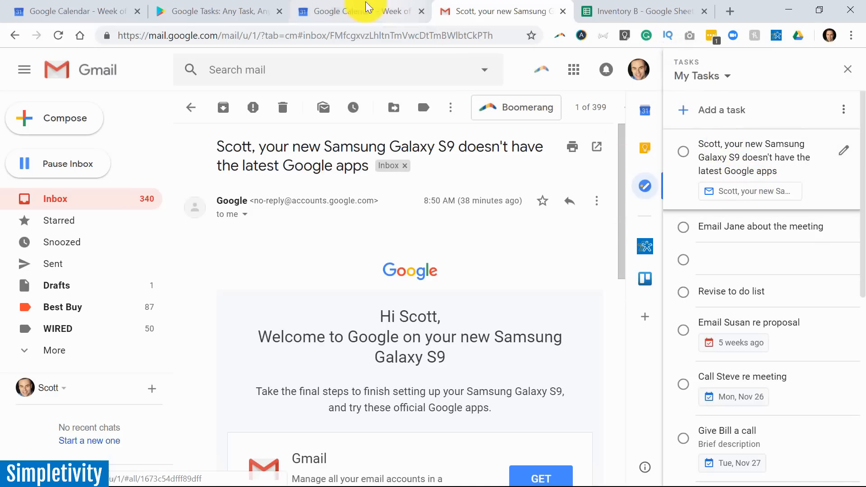
Step: Bring up Google Calendar and then the Inventory B spreadsheet
{"action": "left_click", "coordinate": [349, 11]}
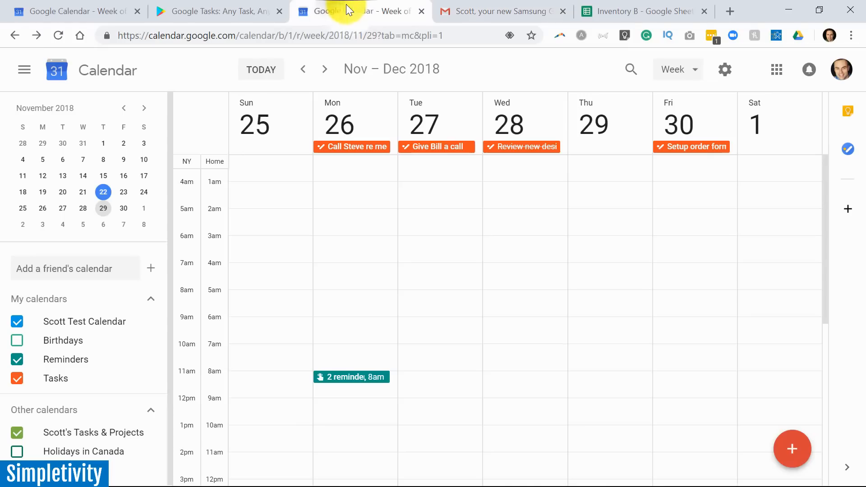
{"action": "left_click", "coordinate": [626, 11]}
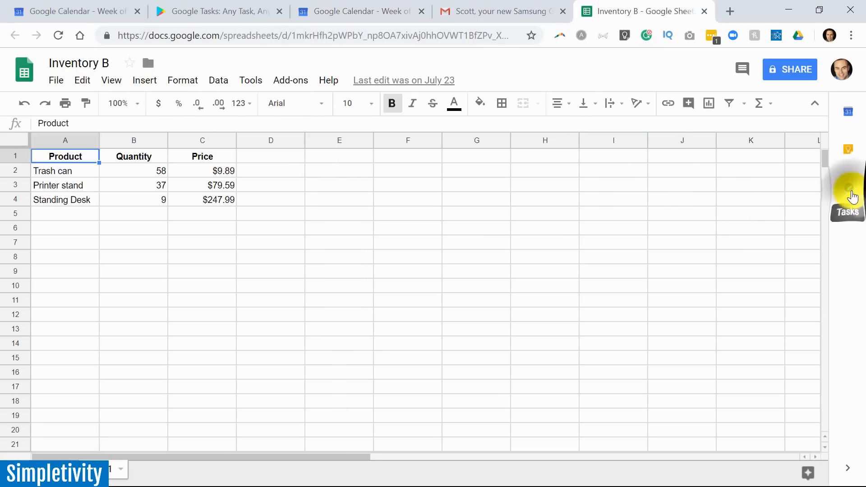
Step: Show Tasks beside the Inventory B spreadsheet, then return to the Samsung email in Gmail
{"action": "left_click", "coordinate": [848, 187]}
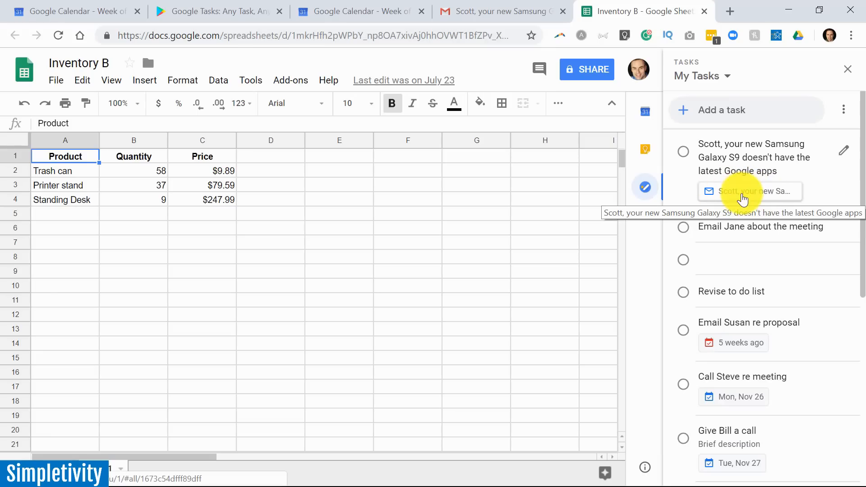
{"action": "left_click", "coordinate": [473, 11]}
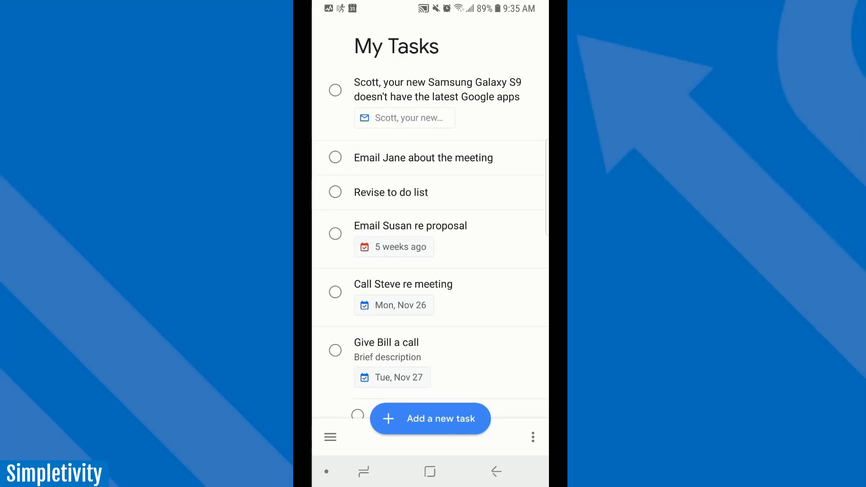
{"action": "scroll", "coordinate": [430, 237], "scroll_direction": "down", "scroll_amount": 3}
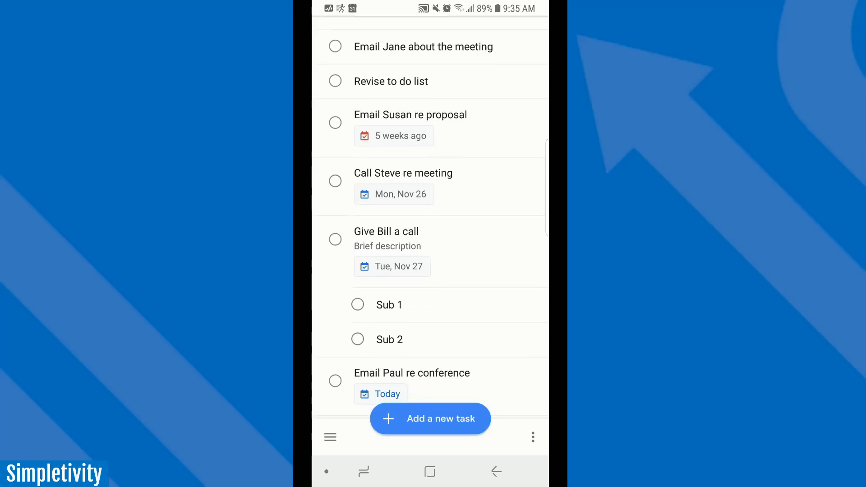
{"action": "scroll", "coordinate": [430, 237], "scroll_direction": "down", "scroll_amount": 2}
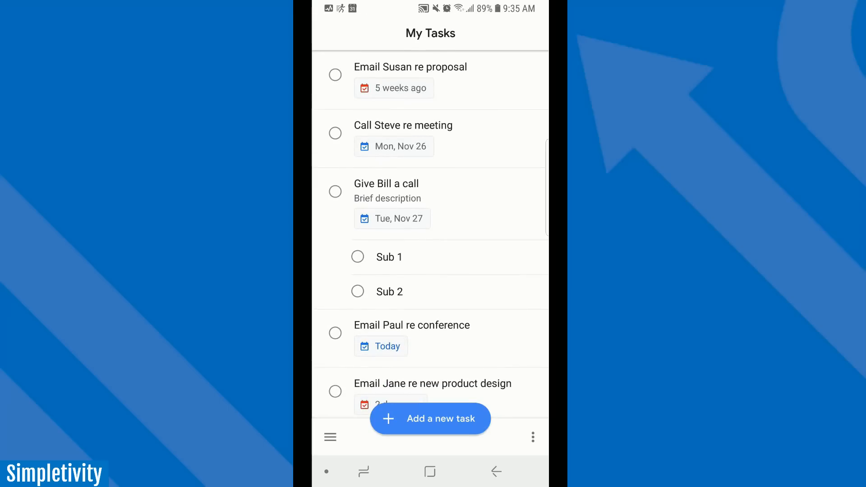
{"action": "scroll", "coordinate": [430, 237], "scroll_direction": "up", "scroll_amount": 2}
{"action": "scroll", "coordinate": [430, 237], "scroll_direction": "up", "scroll_amount": 1}
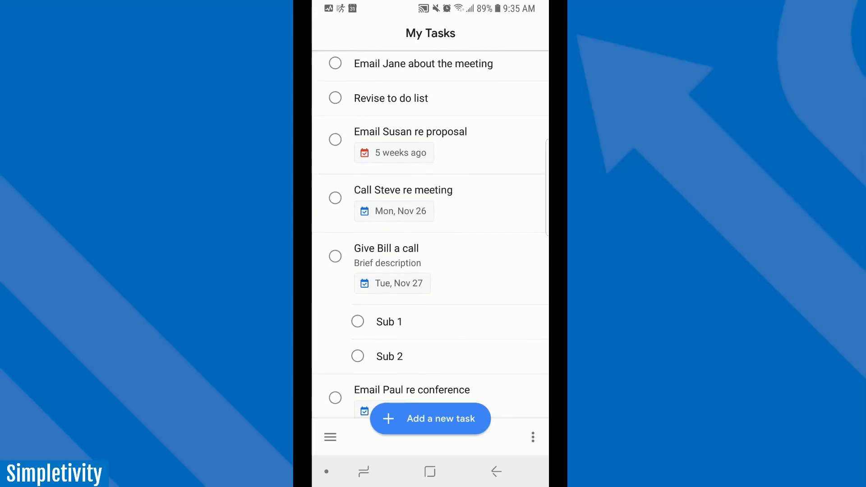
Step: Add a new "Gmail friend" task to My Tasks, peeking at its extra options before saving
{"action": "left_click", "coordinate": [430, 418]}
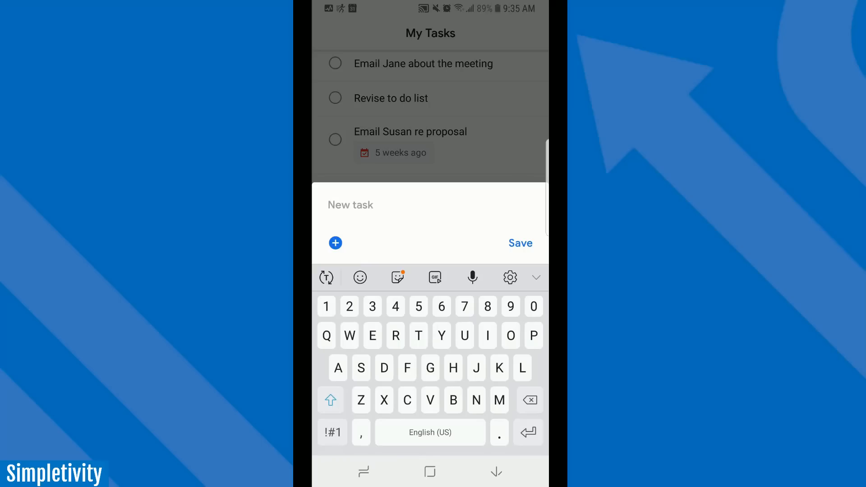
{"action": "type", "text": "Gmail "}
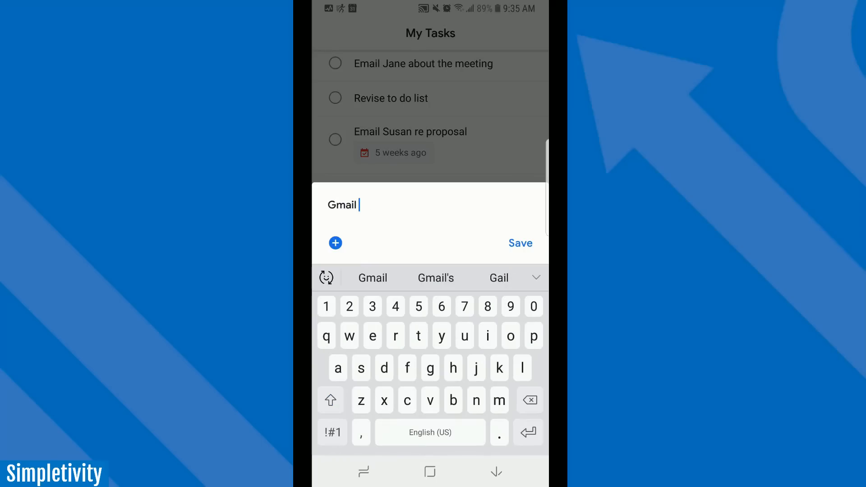
{"action": "type", "text": "frien"}
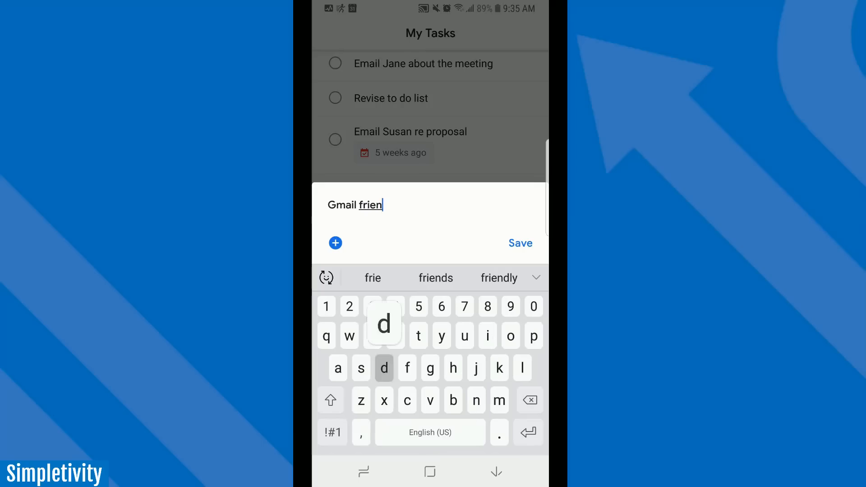
{"action": "type", "text": "d"}
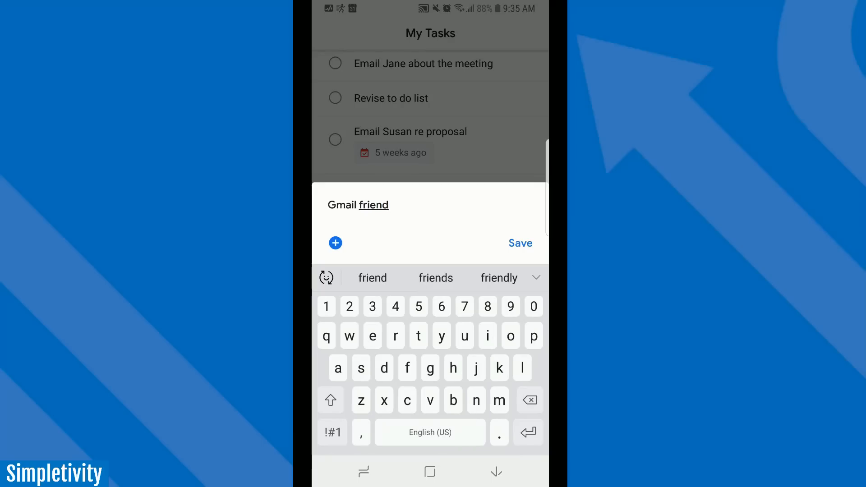
{"action": "left_click", "coordinate": [335, 242]}
{"action": "left_click", "coordinate": [336, 243]}
{"action": "left_click", "coordinate": [521, 243]}
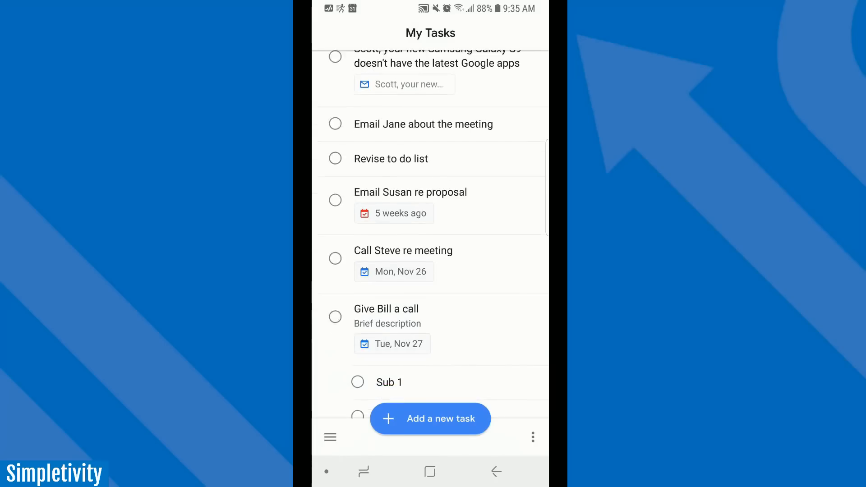
{"action": "scroll", "coordinate": [429, 237], "scroll_direction": "down", "scroll_amount": 5}
{"action": "scroll", "coordinate": [430, 237], "scroll_direction": "up", "scroll_amount": 8}
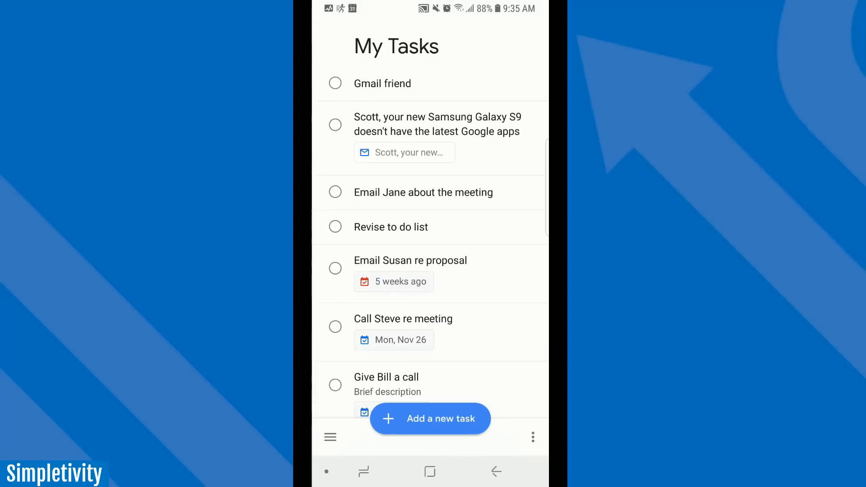
{"action": "left_click", "coordinate": [533, 438]}
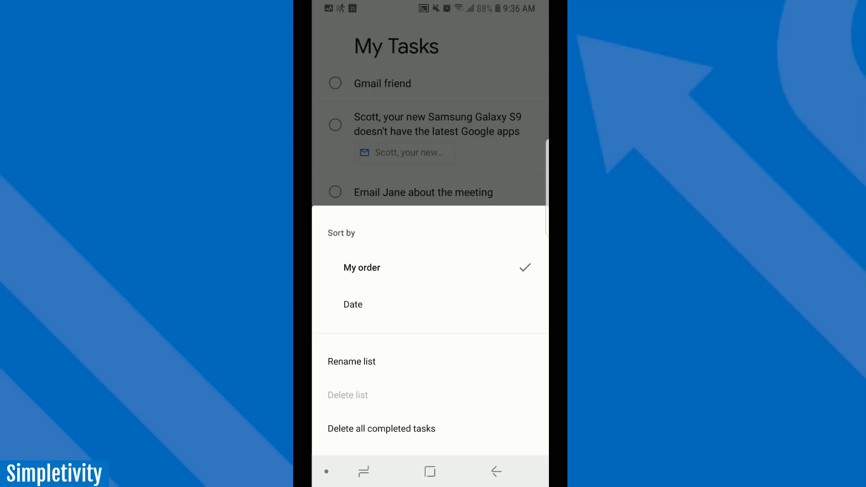
{"action": "left_click", "coordinate": [430, 102]}
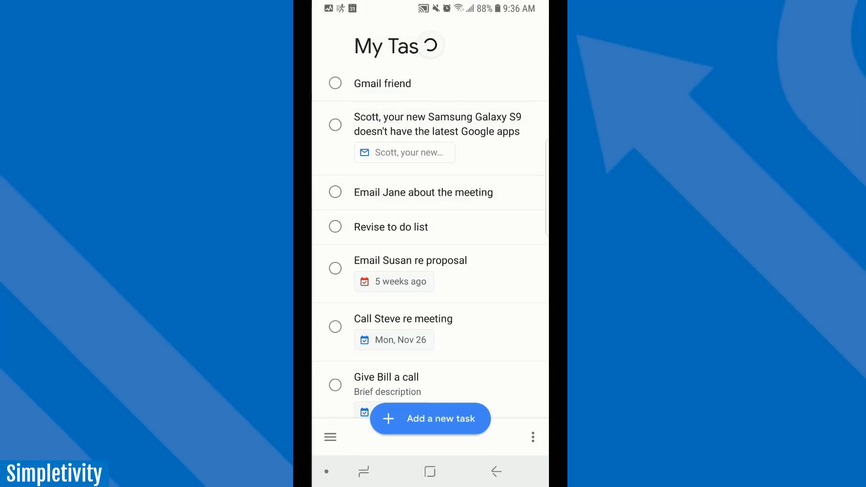
{"action": "left_click", "coordinate": [404, 319]}
{"action": "type", "text": "9"}
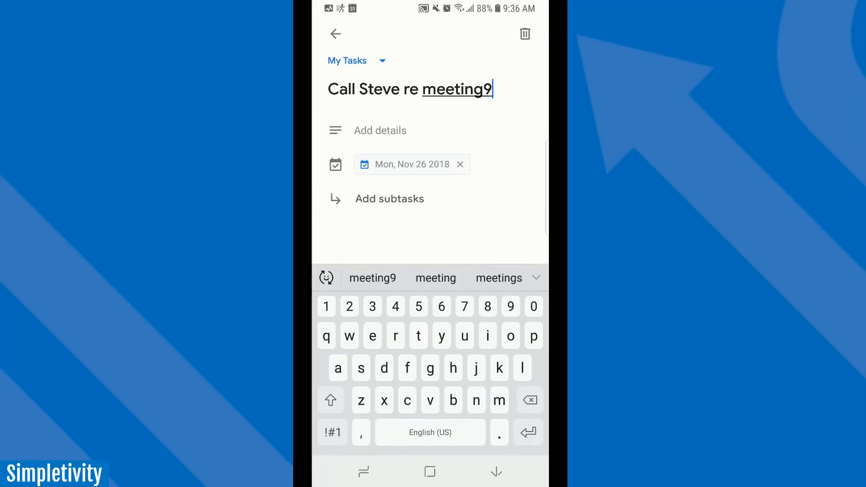
{"action": "key", "text": "BackSpace"}
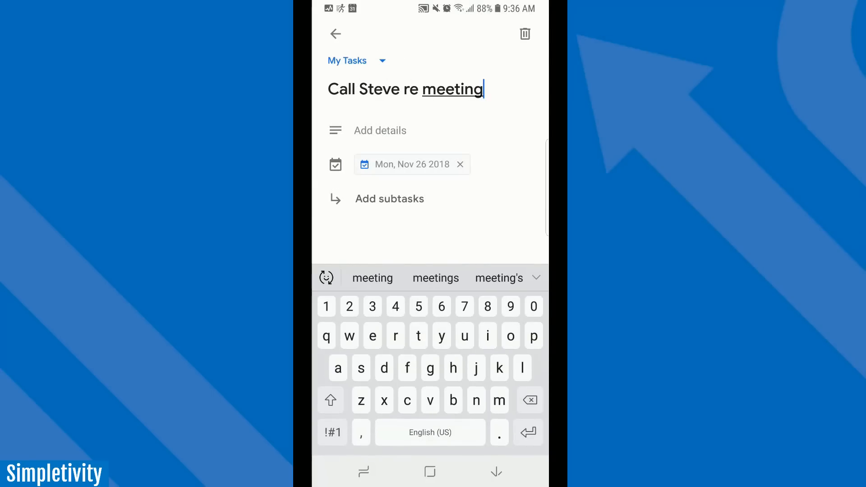
{"action": "left_click", "coordinate": [496, 472]}
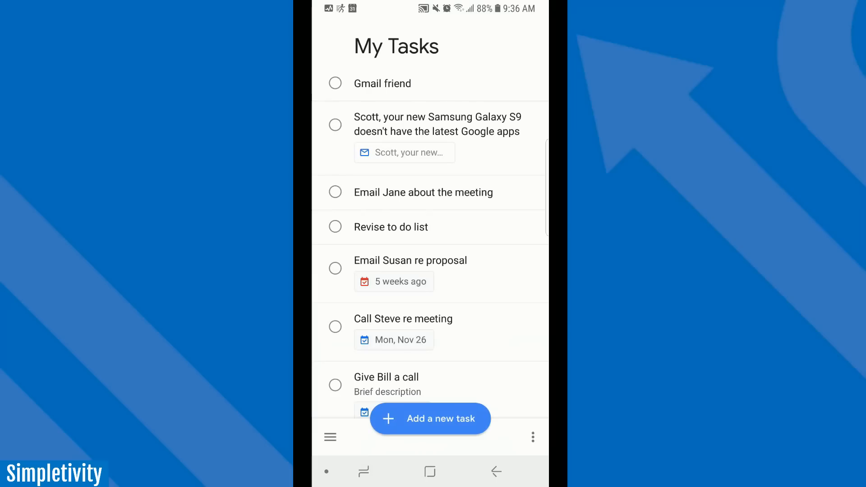